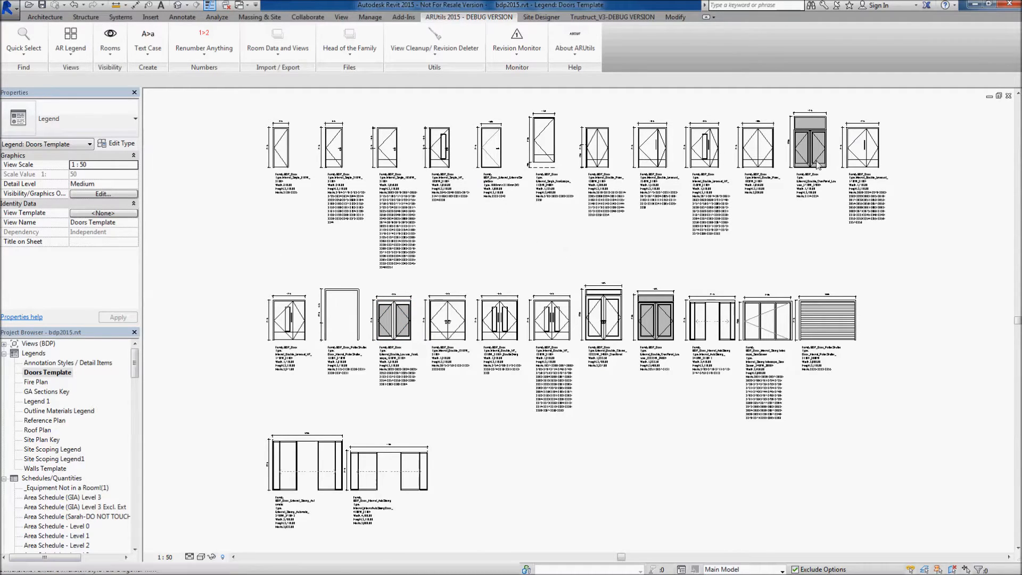
- Examine the door captions in the Doors Template legend and the template and layout options of the AR Legend Creator
scroll(333, 144, "up", 6)
middle_click_drag(410, 267, 416, 264)
middle_click_drag(489, 364, 464, 202)
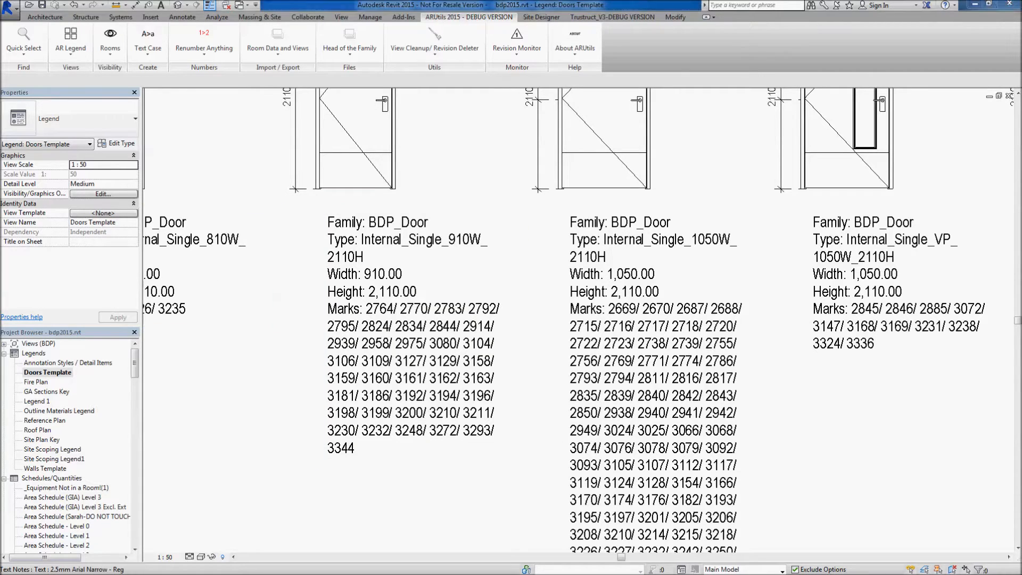
left_click(73, 38)
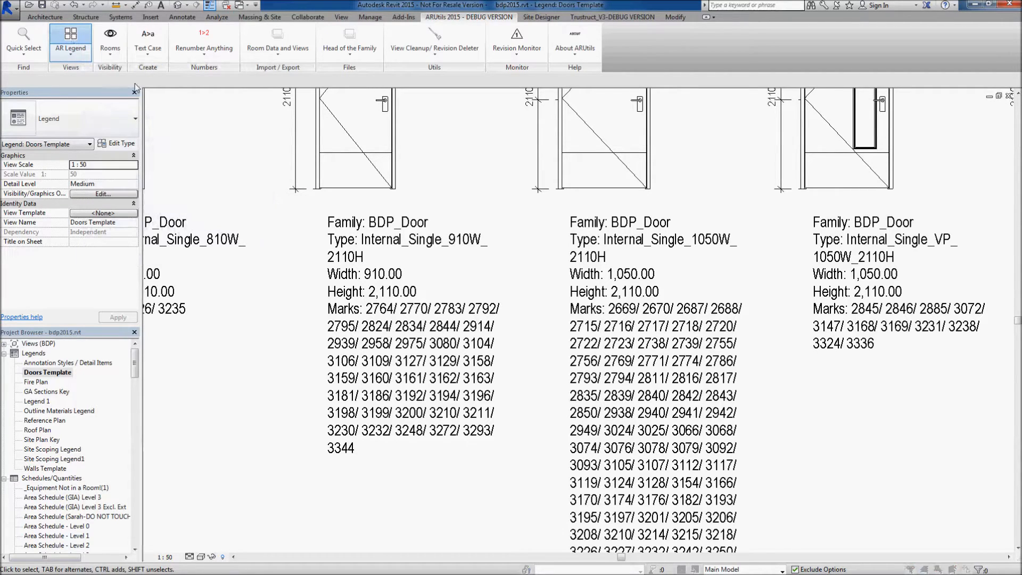
left_click_drag(763, 159, 219, 133)
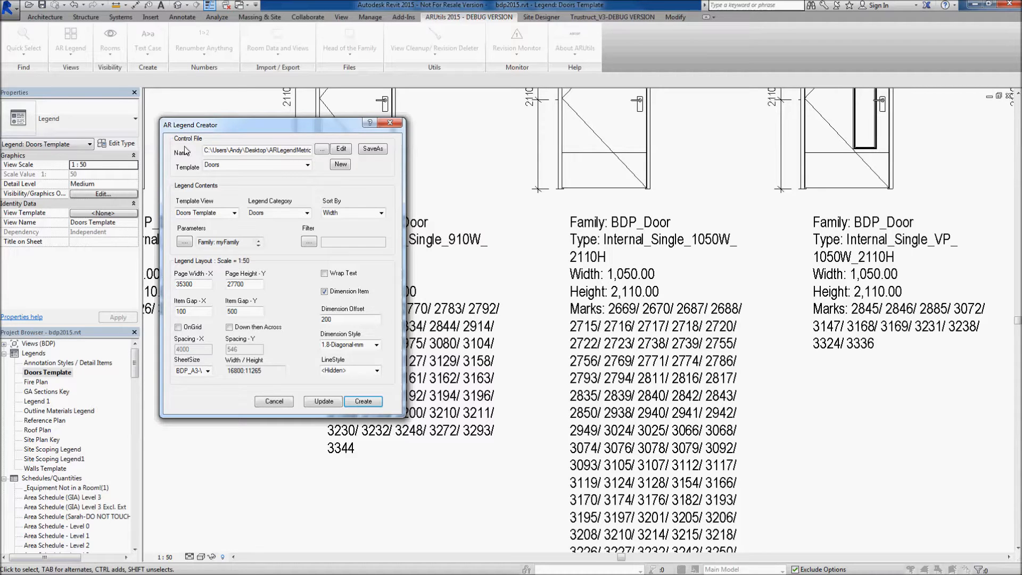
left_click(308, 165)
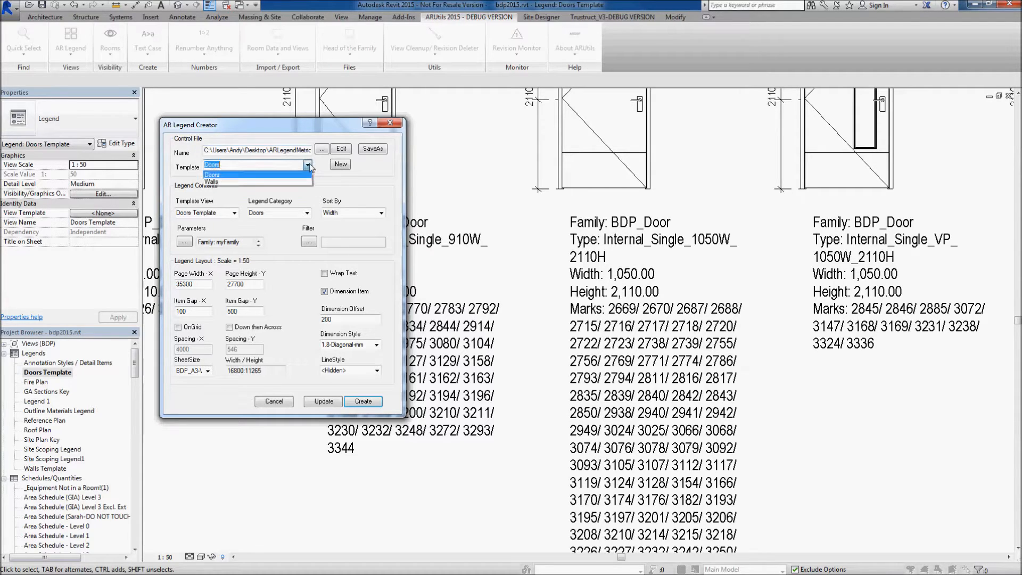
left_click(320, 170)
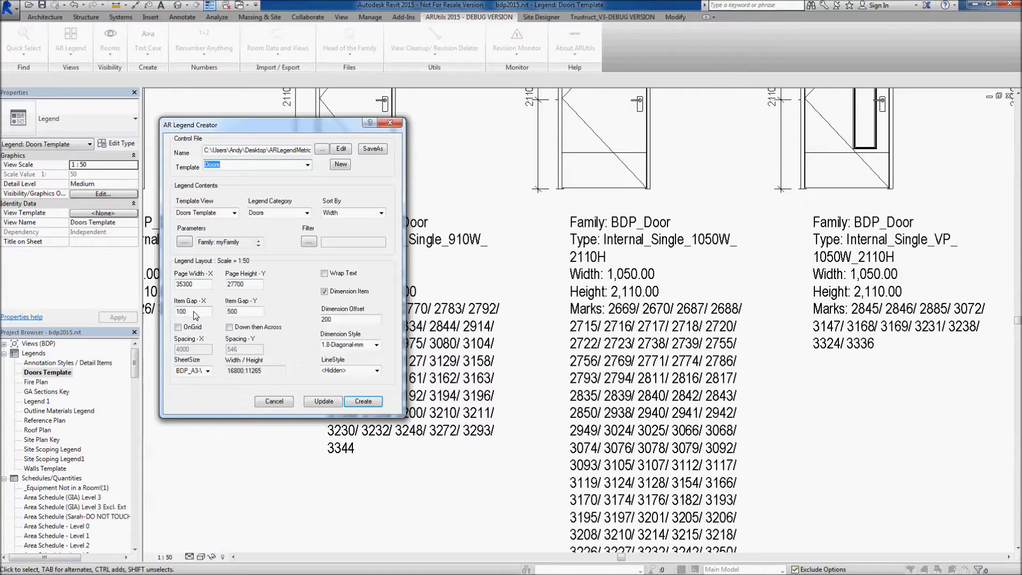
mouse_move(195, 315)
mouse_move(195, 334)
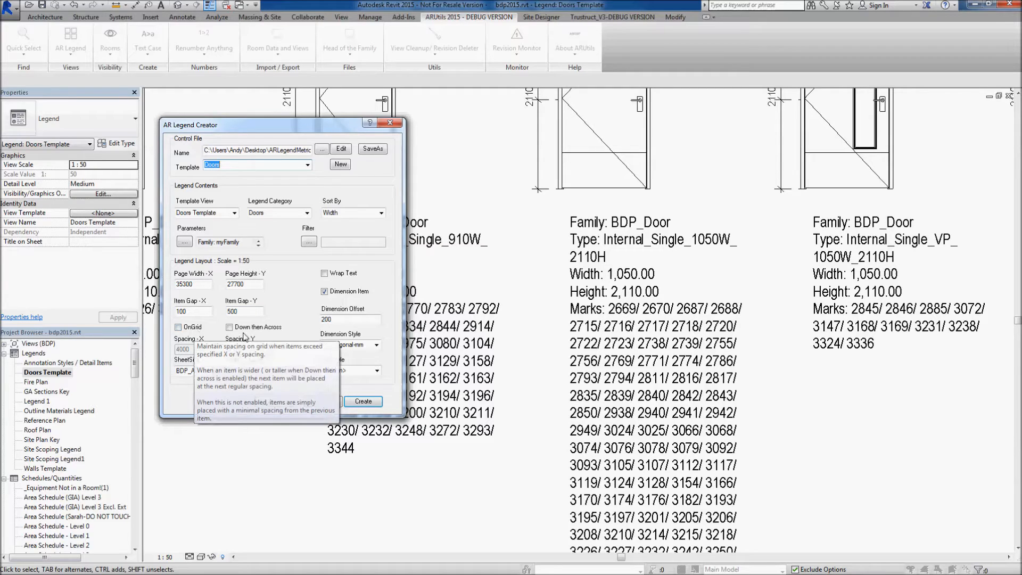
mouse_move(267, 330)
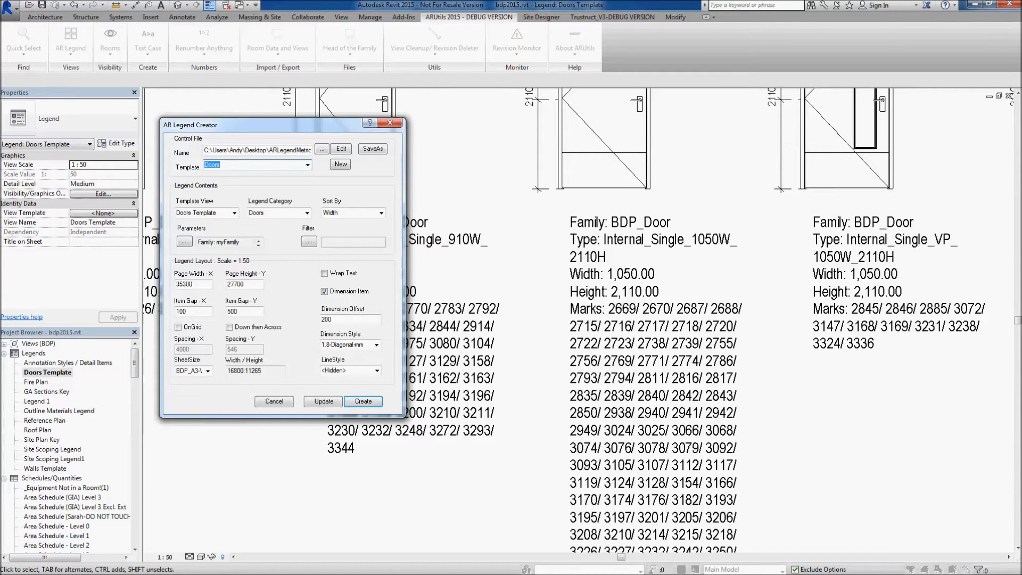
key("Return")
- Create a new legend view named Doors New Template at a scale of 1:50
left_click(38, 354)
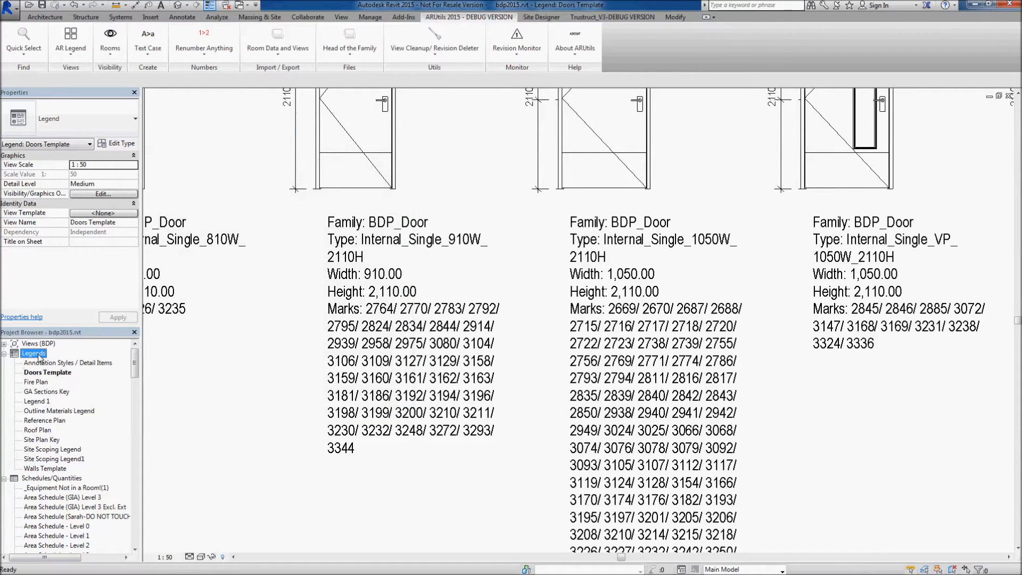
right_click(40, 356)
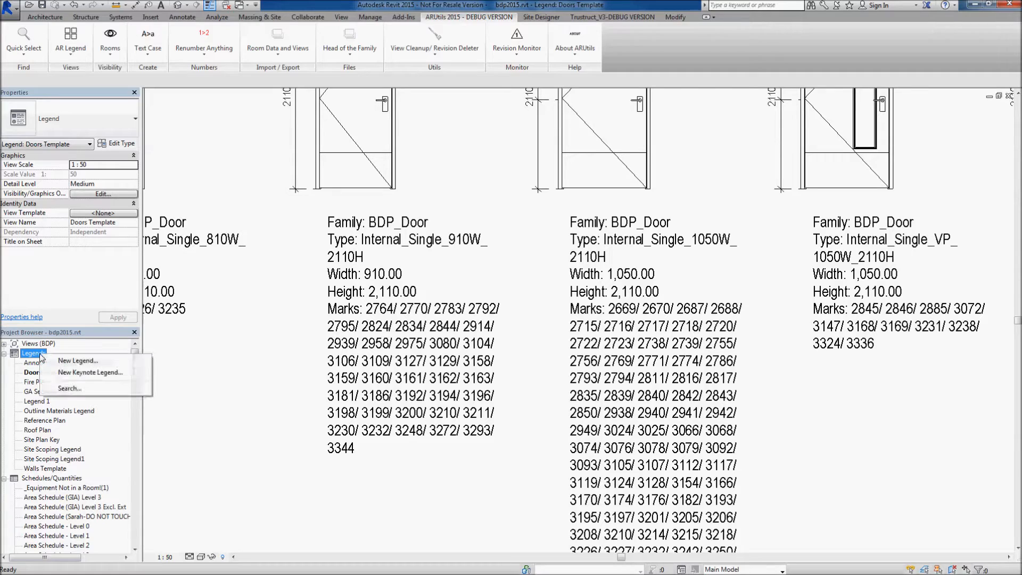
left_click(84, 361)
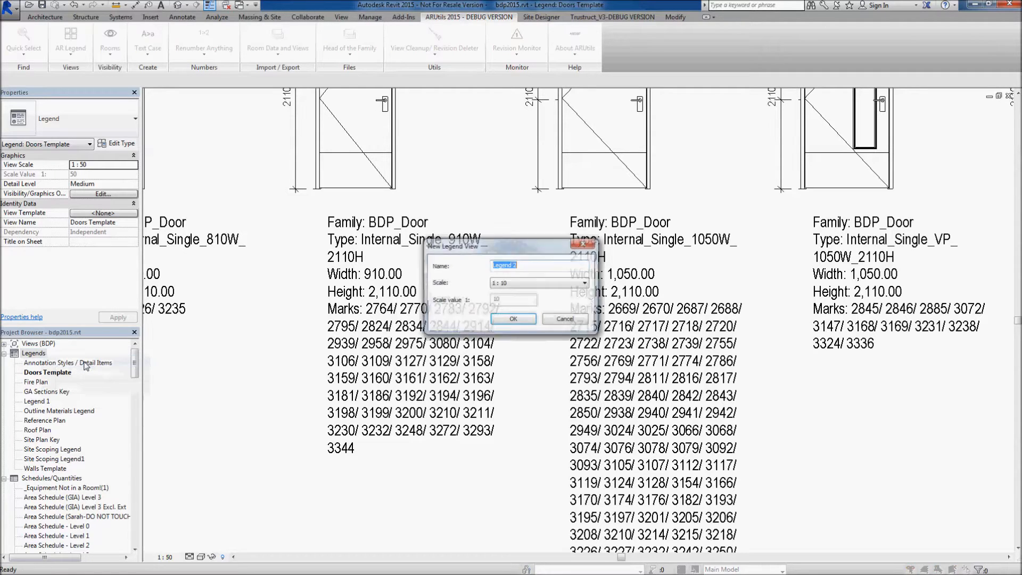
type("Doors")
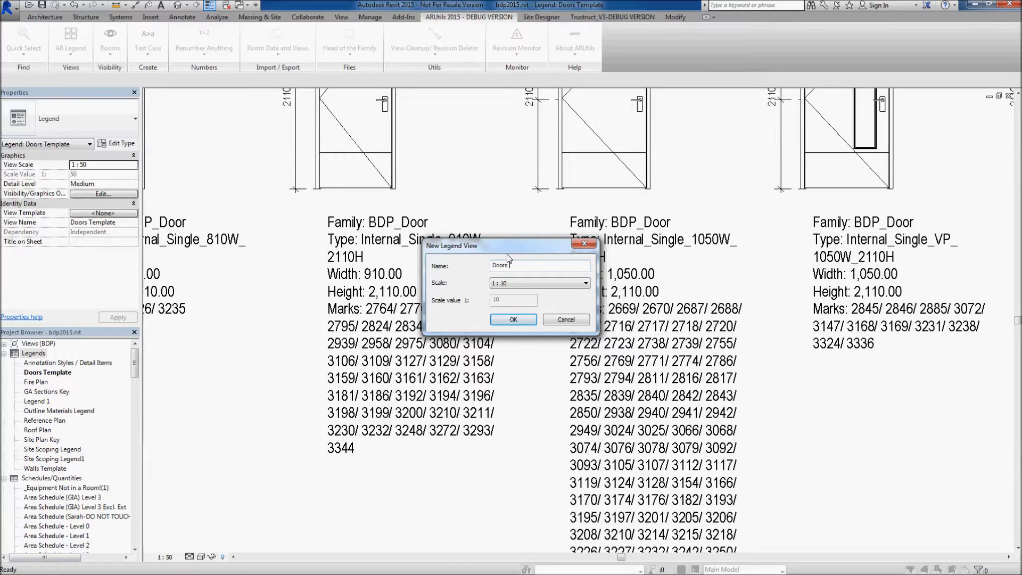
type("plate")
left_click(528, 287)
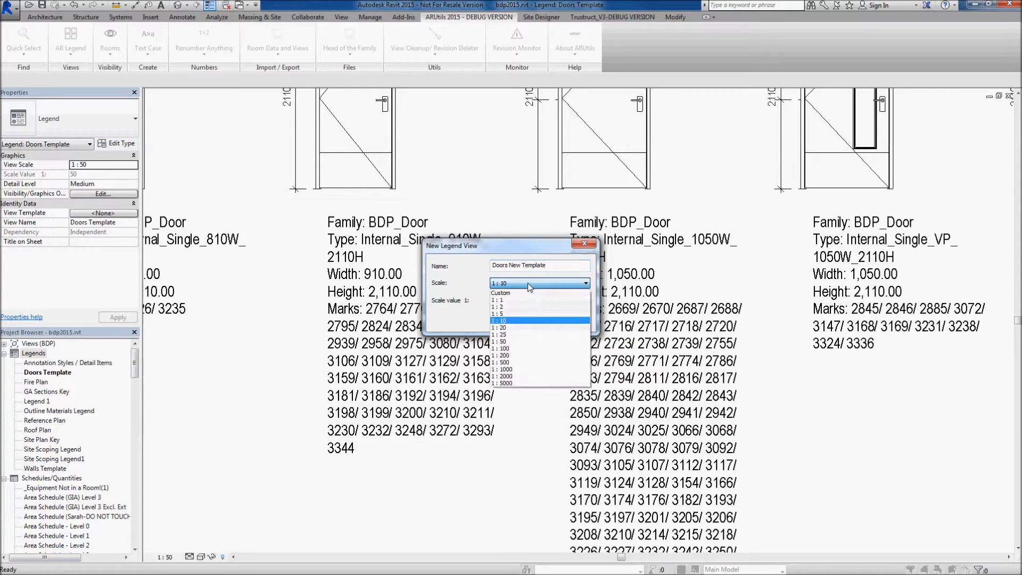
left_click(515, 342)
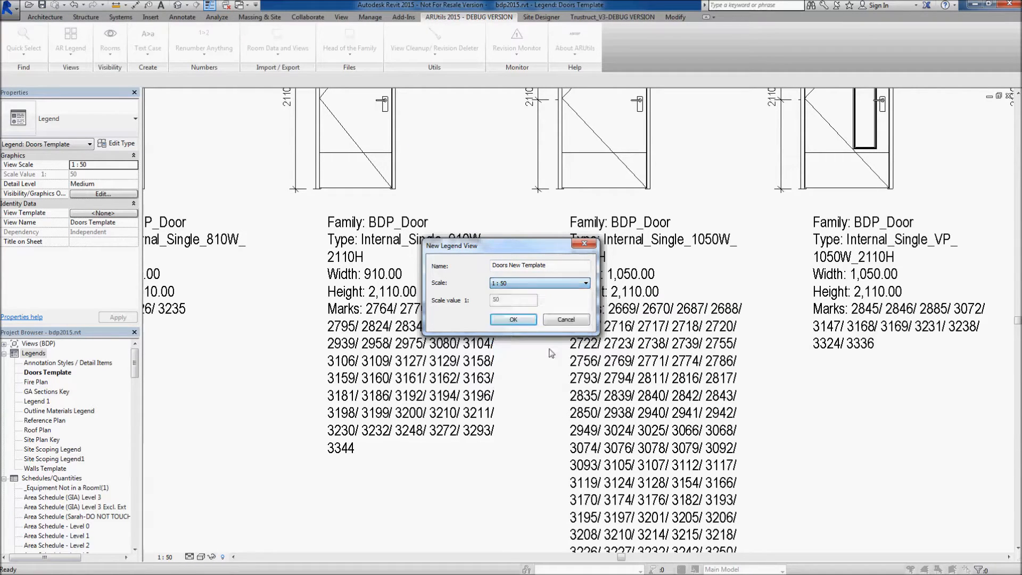
left_click(511, 320)
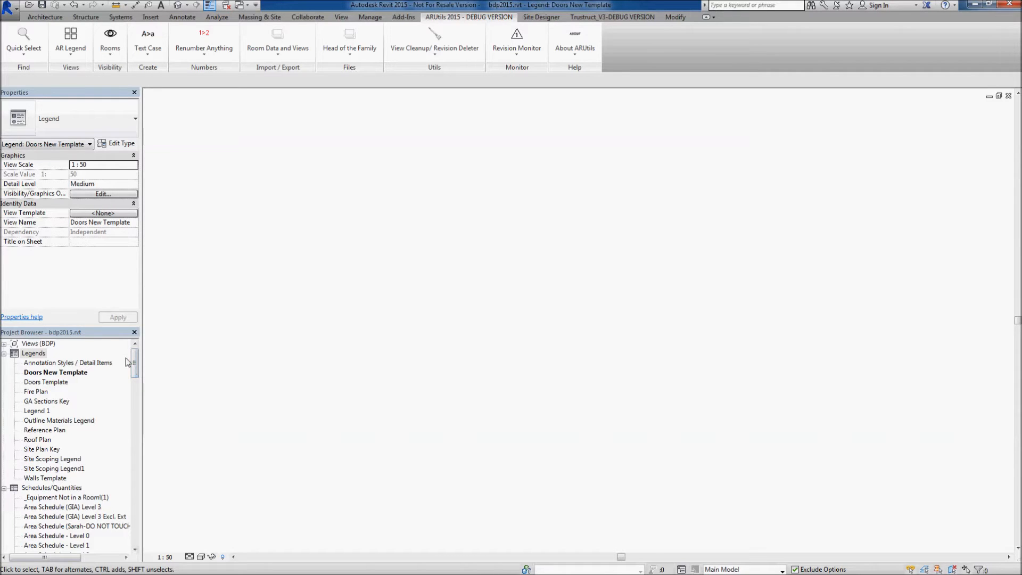
- Place one BDP_Door External_Double_Louvred type in the empty legend as a component shown in front elevation
left_click_drag(135, 368, 301, 206)
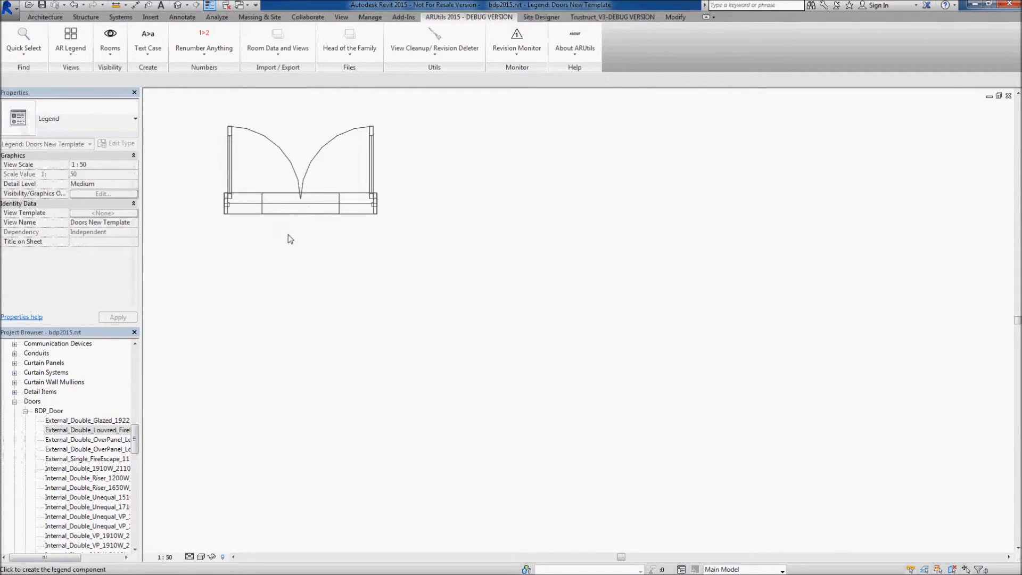
left_click(242, 81)
left_click(237, 100)
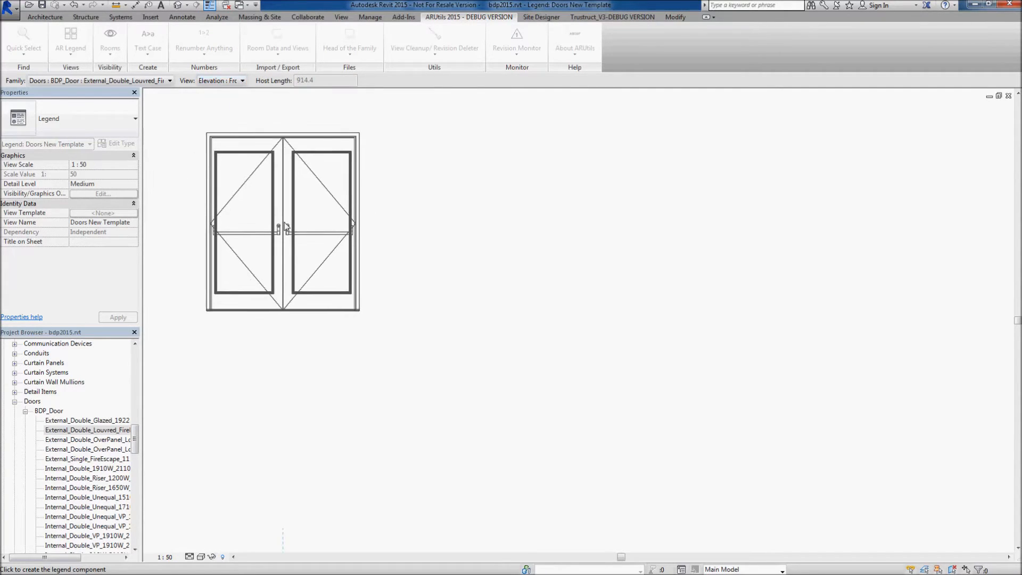
left_click(291, 226)
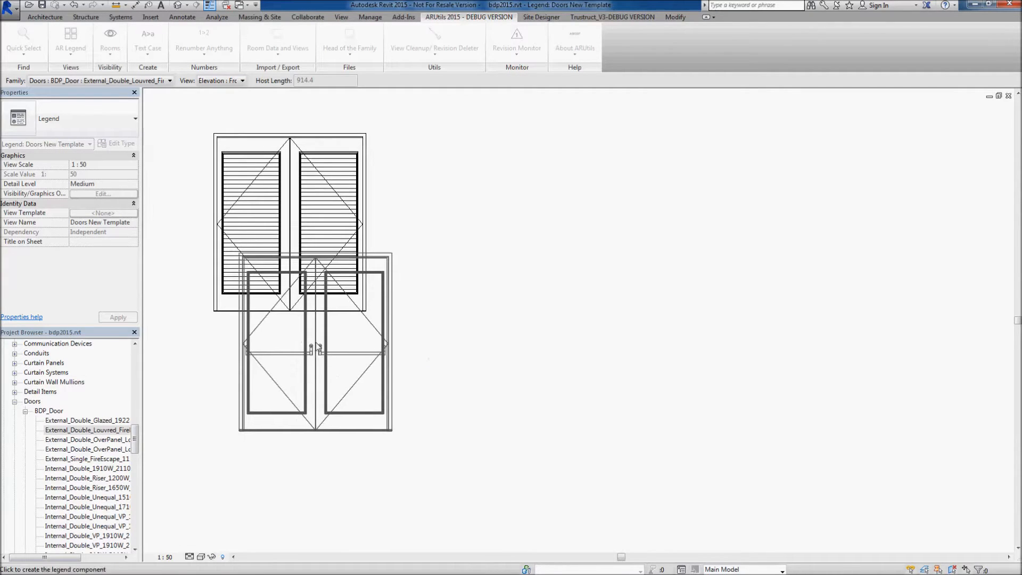
key("Escape")
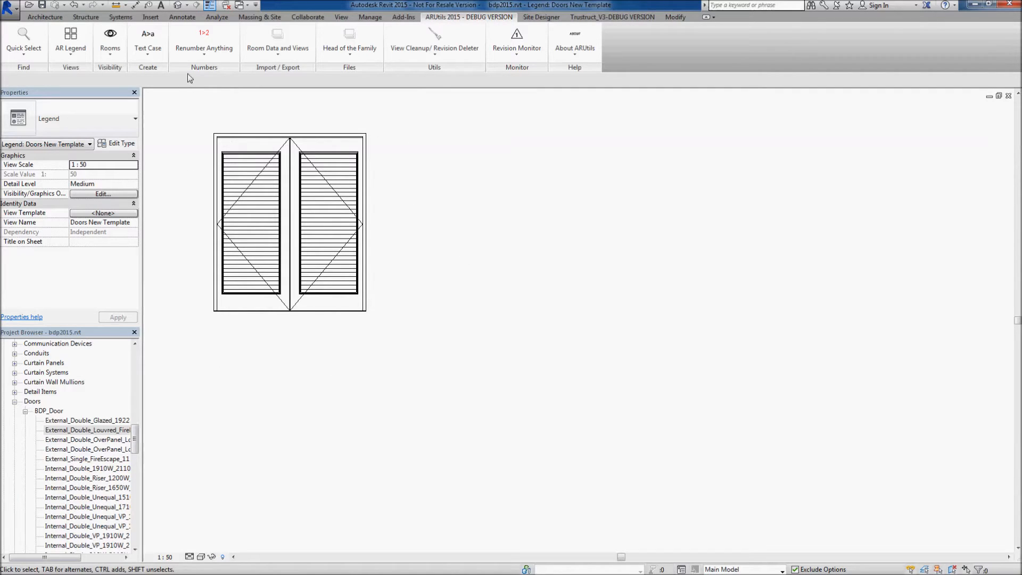
- Add a text note reading "Sample Text" just below the louvred door elevation
left_click(183, 18)
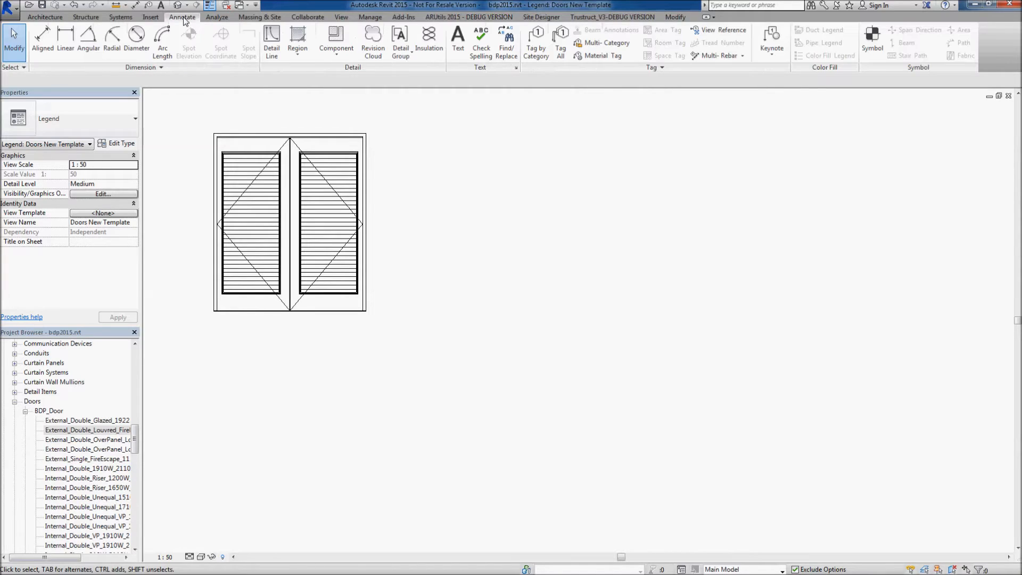
left_click(457, 41)
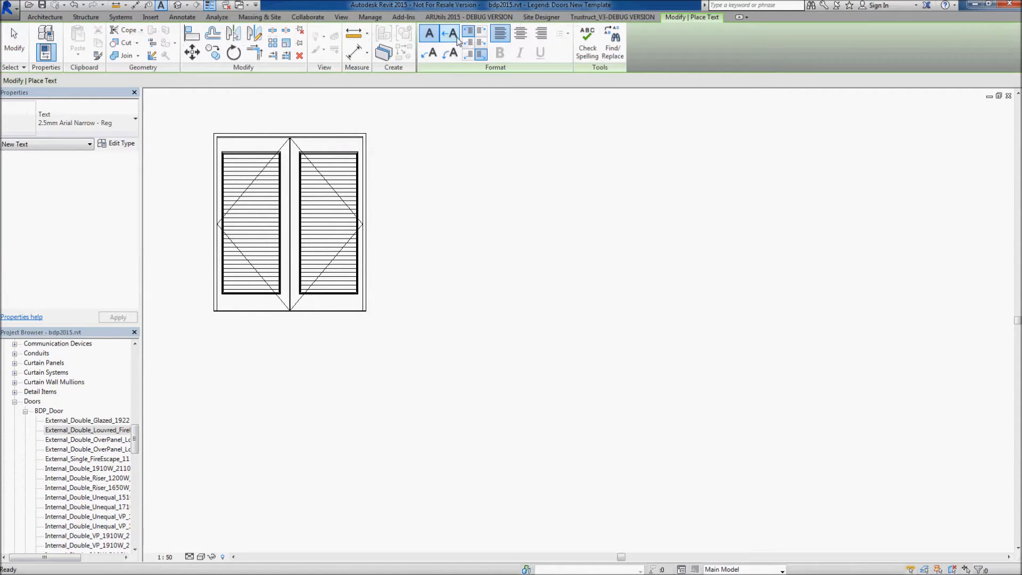
left_click(214, 341)
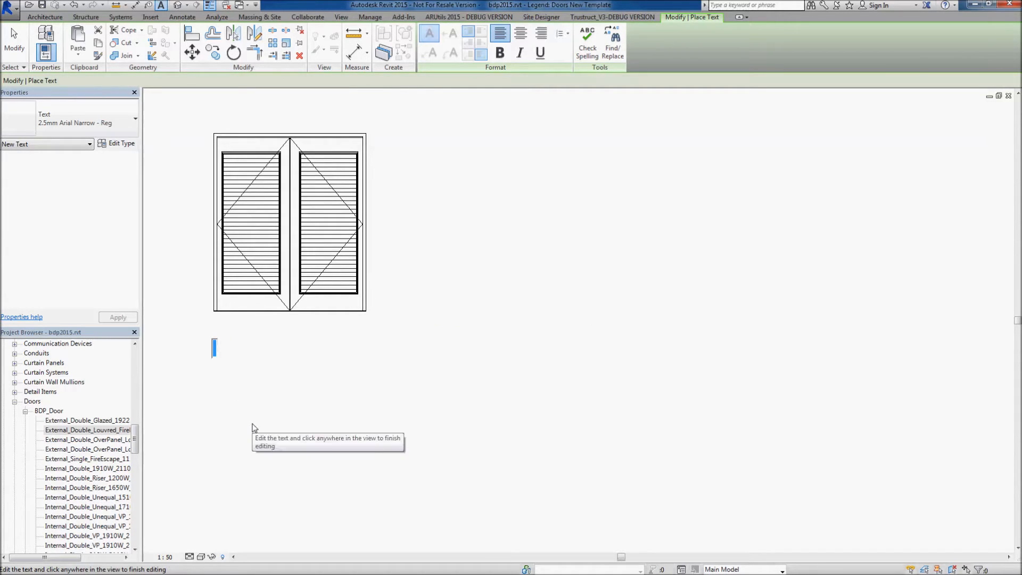
type("Sample Text")
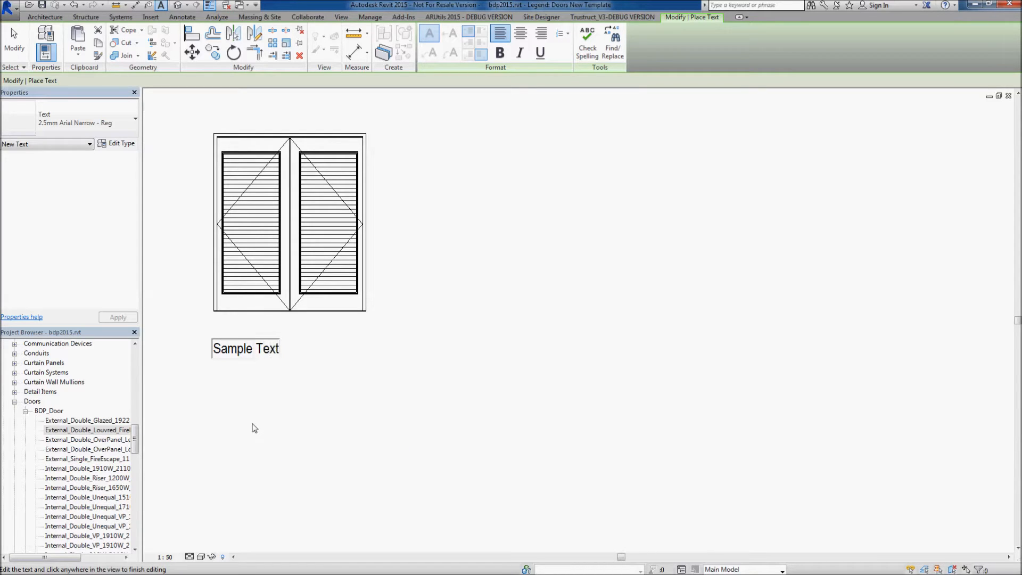
left_click(311, 349)
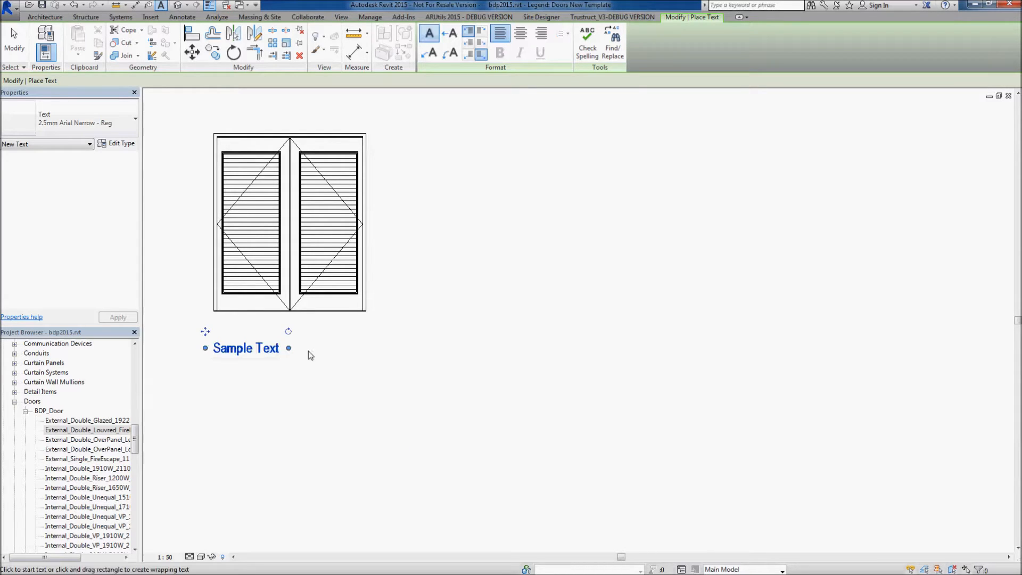
key("Escape")
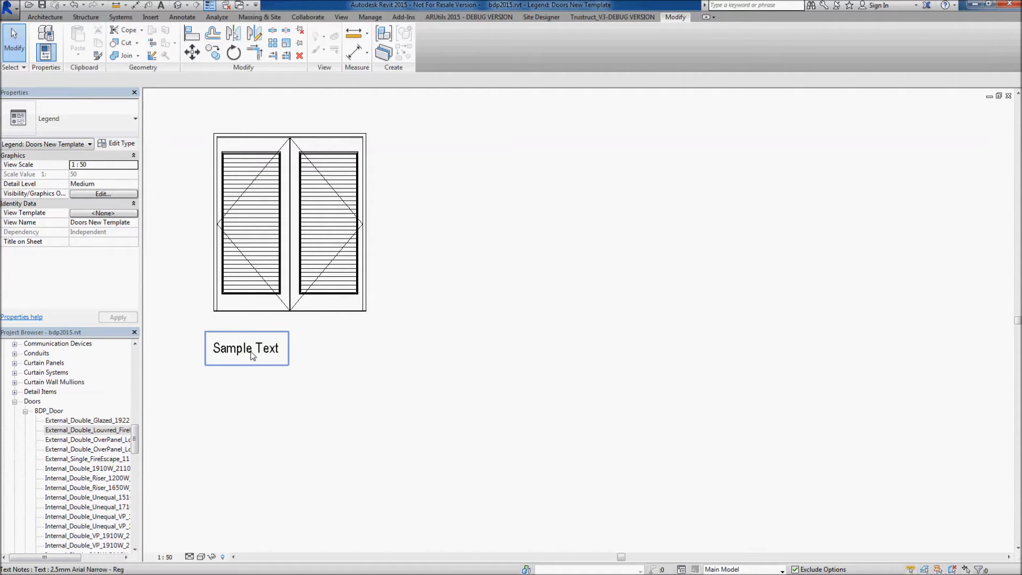
- Create a new legend template named Doors New in the AR Legend Creator
left_click(462, 17)
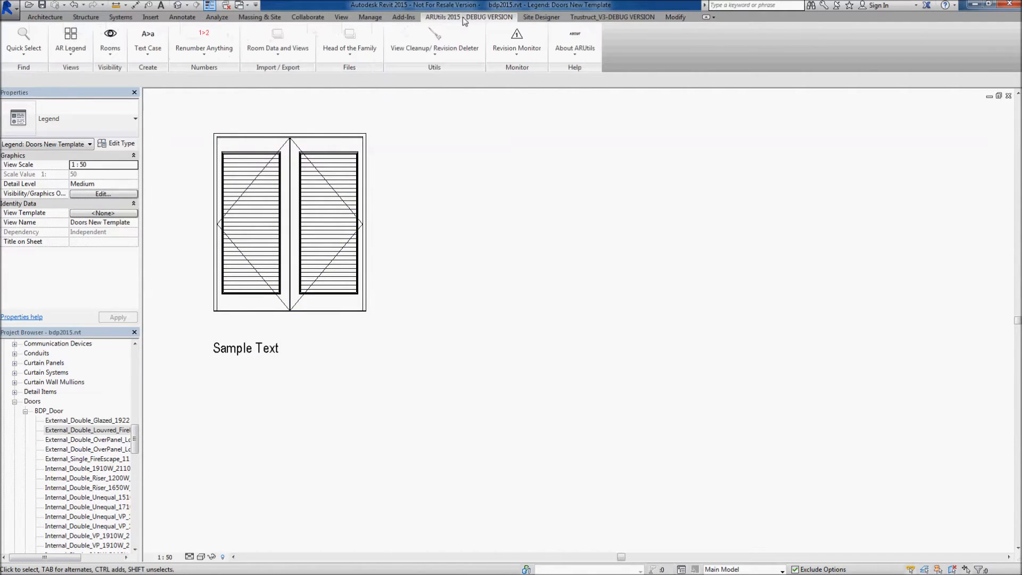
left_click(74, 37)
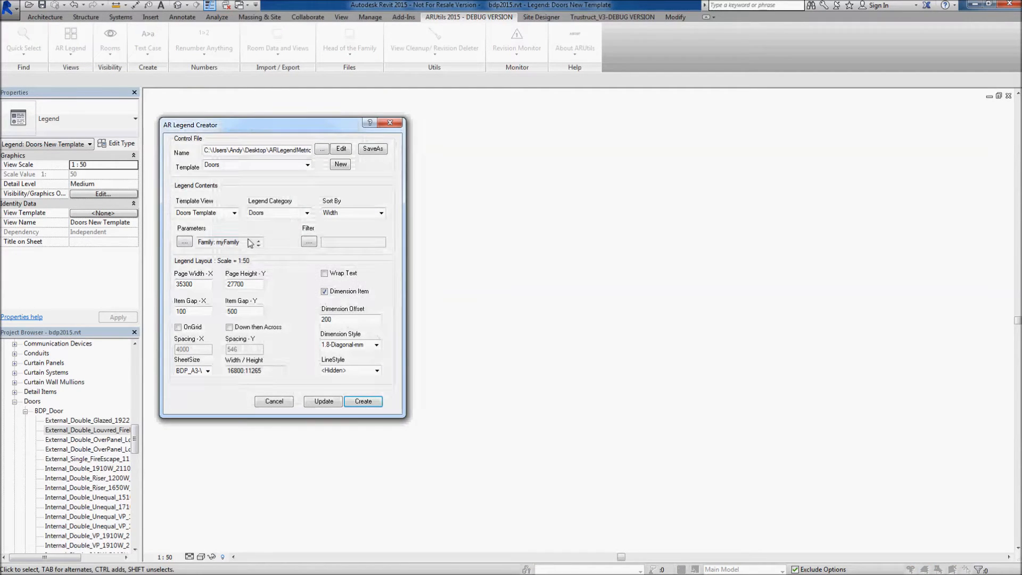
left_click(341, 165)
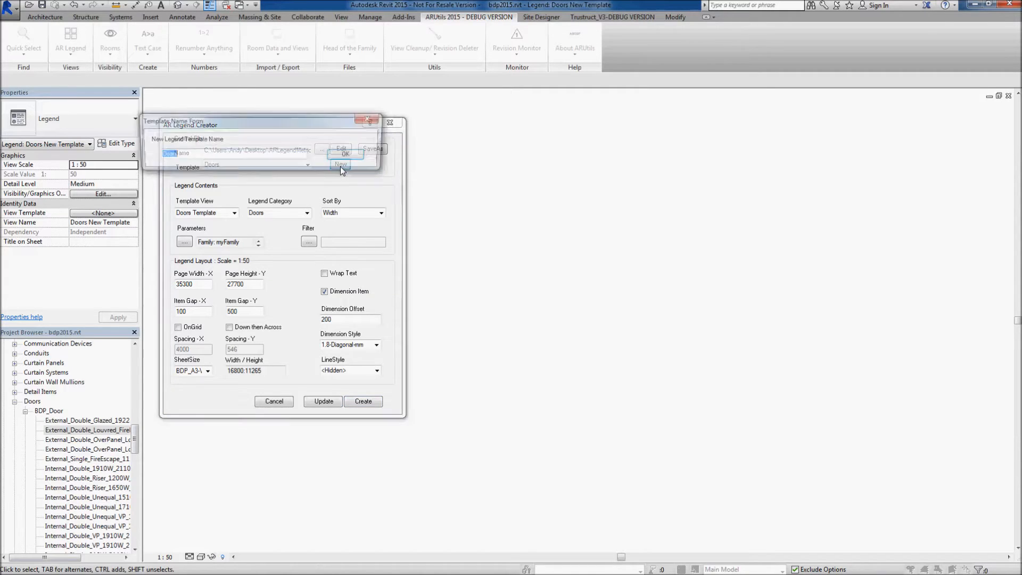
left_click(205, 159)
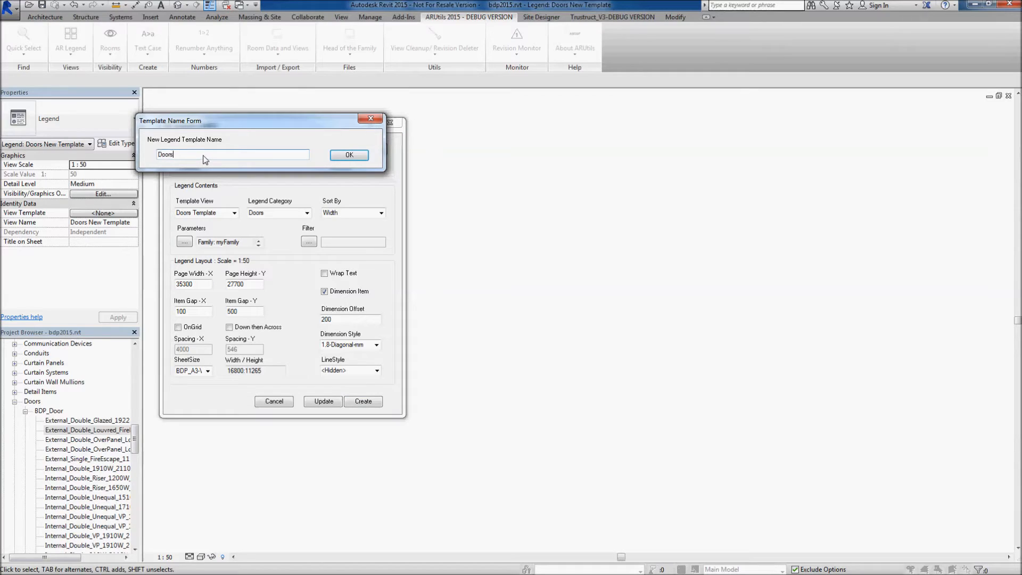
type("New")
left_click(349, 155)
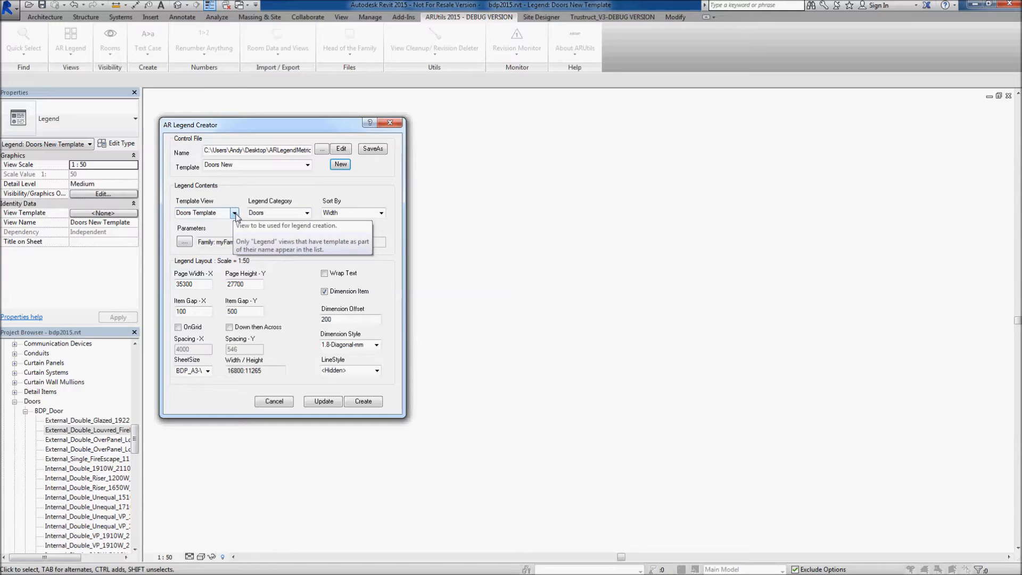
- Use Doors New Template as the template view, with Doors as the legend category sorted by Width
left_click(234, 213)
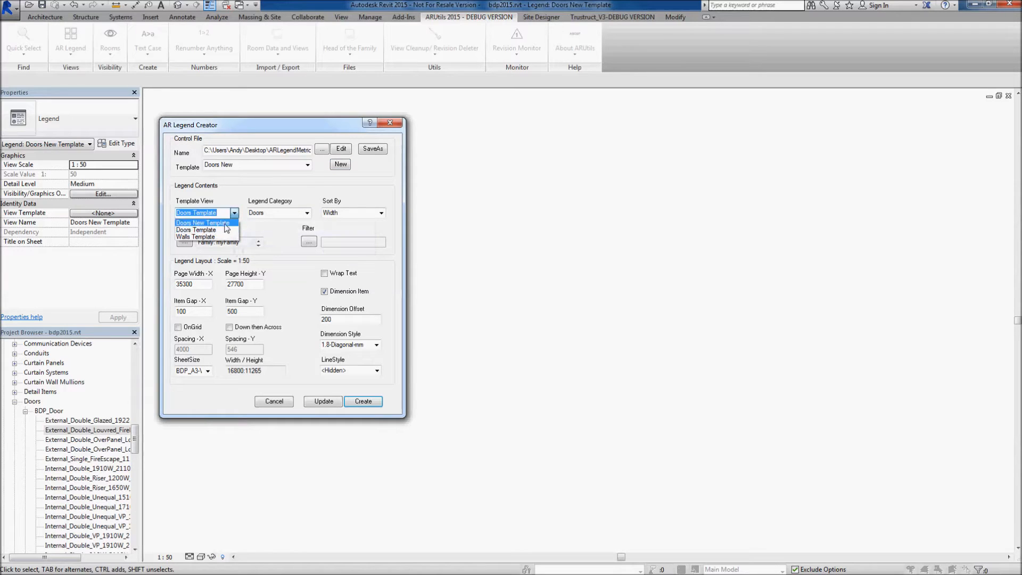
left_click(228, 224)
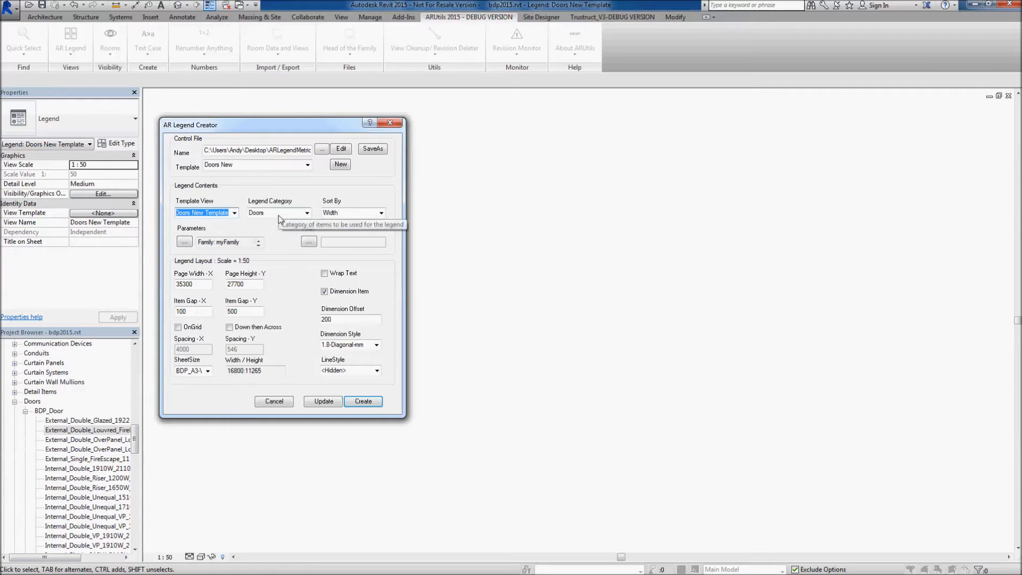
left_click(307, 212)
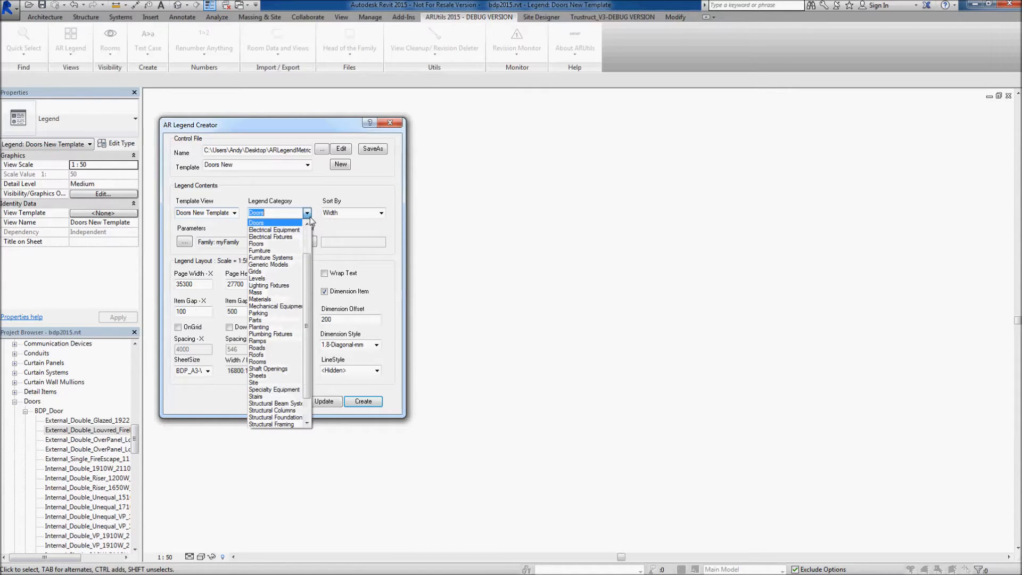
scroll(312, 282, "down", 2)
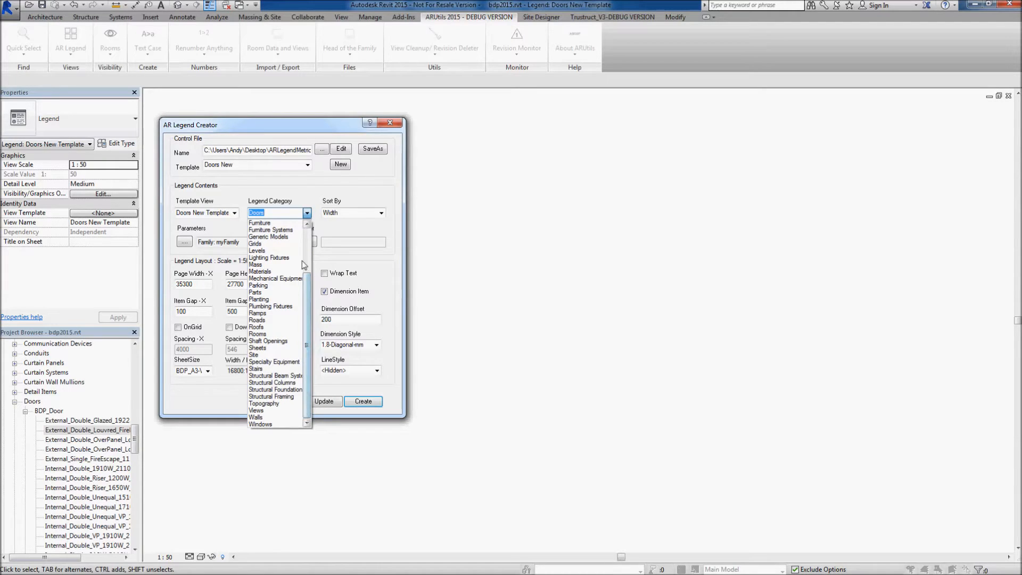
left_click(308, 191)
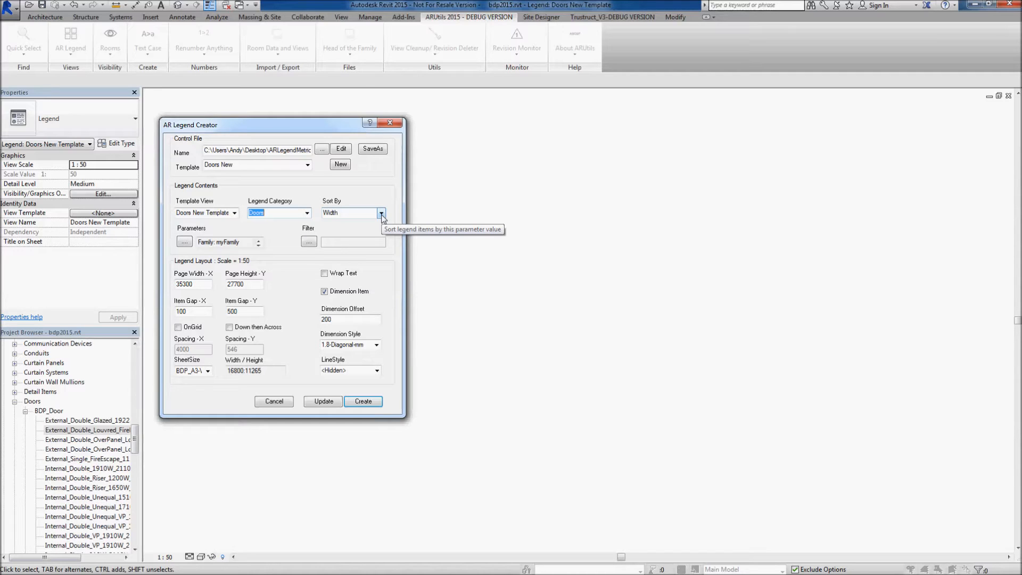
left_click(381, 213)
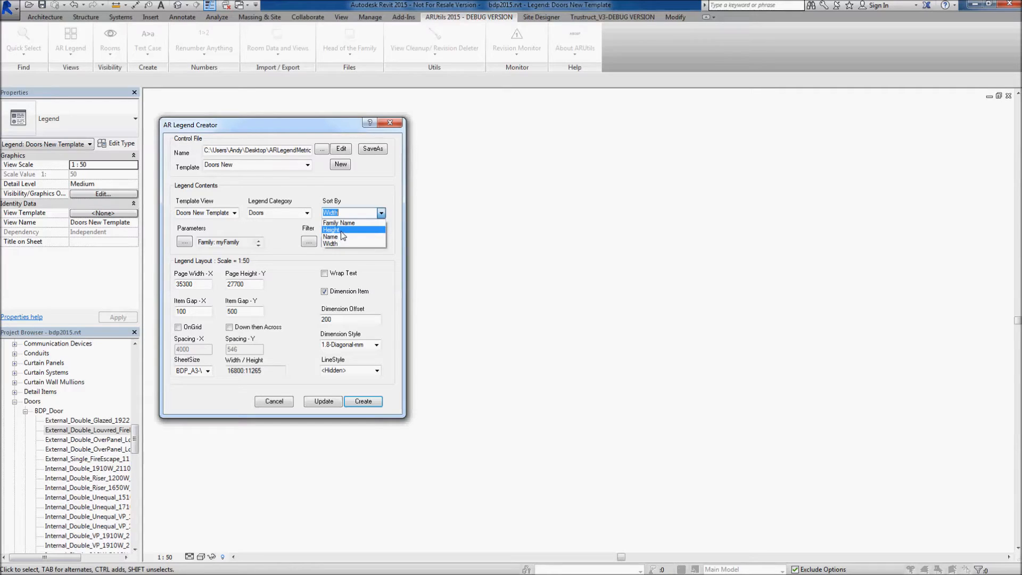
left_click(354, 204)
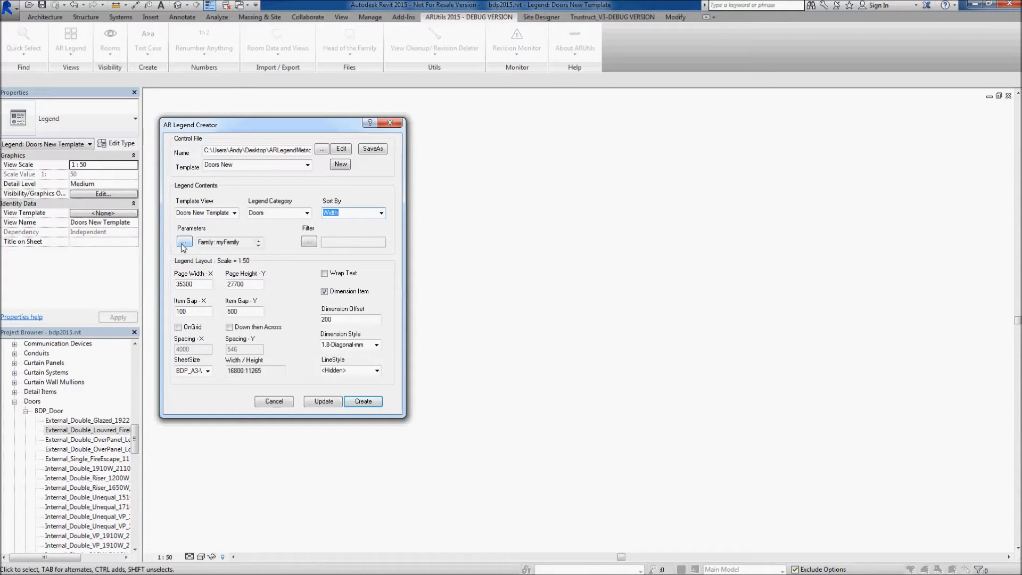
- Change the prefix of the Family Name label parameter to "My Family:" in the legend's parameter settings
key("Return")
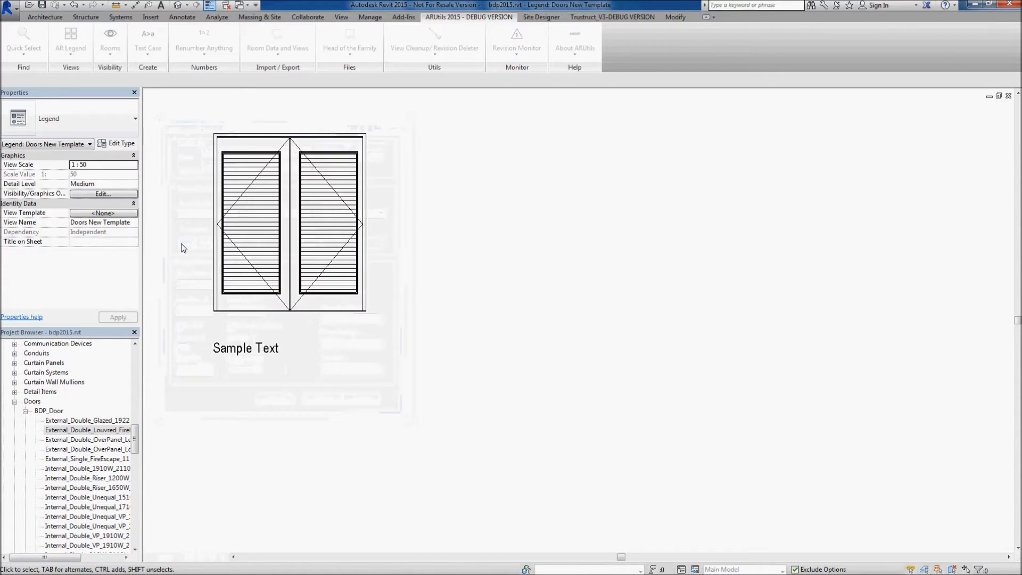
left_click_drag(293, 112, 462, 123)
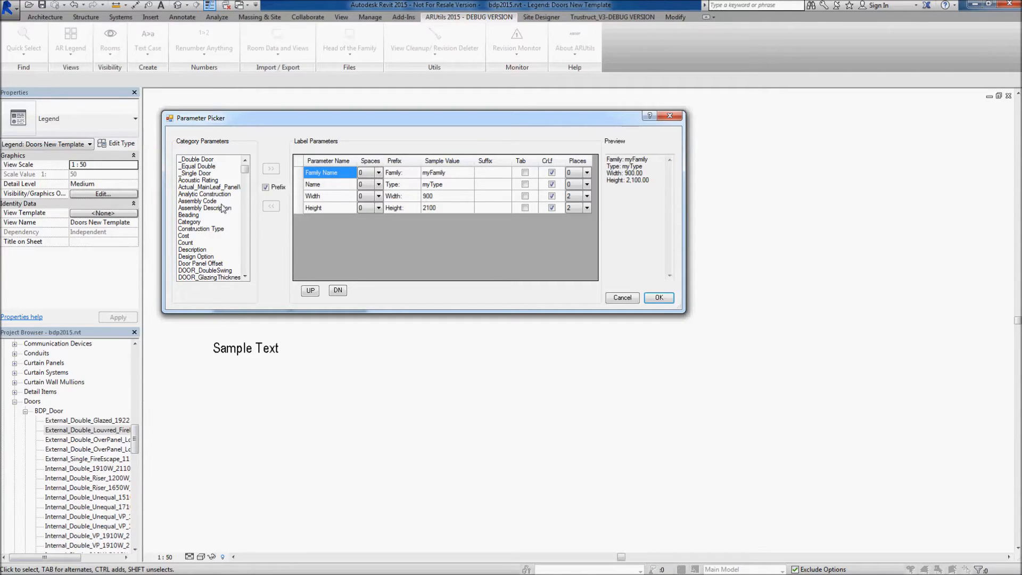
left_click_drag(243, 172, 247, 180)
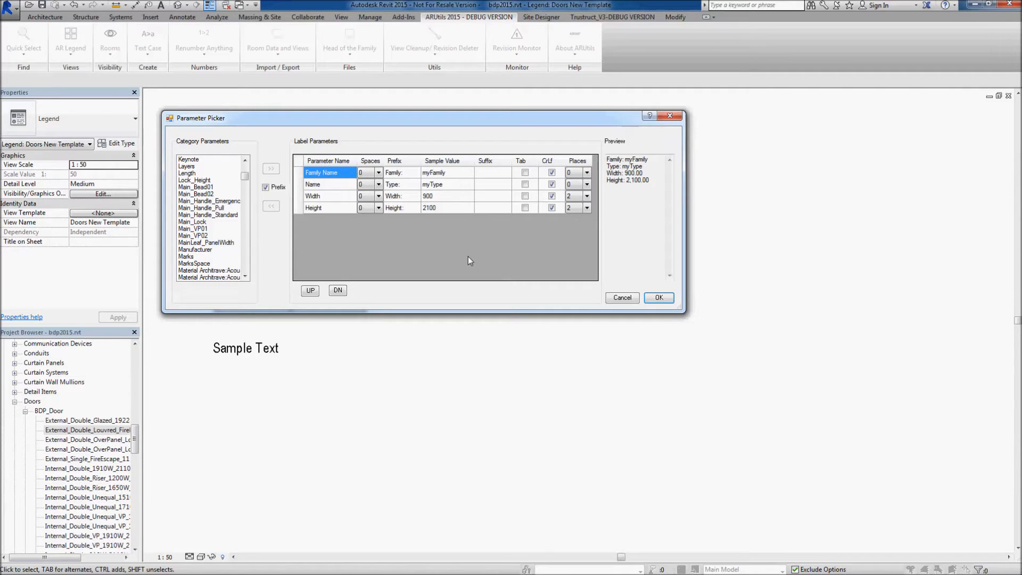
left_click(409, 178)
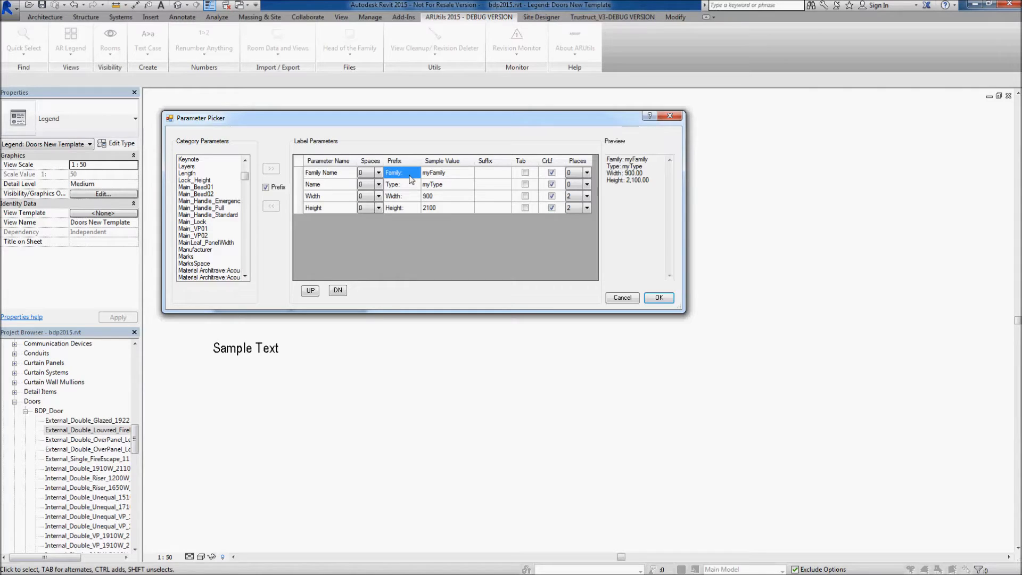
left_click(392, 179)
left_click(389, 173)
type("My")
left_click(471, 175)
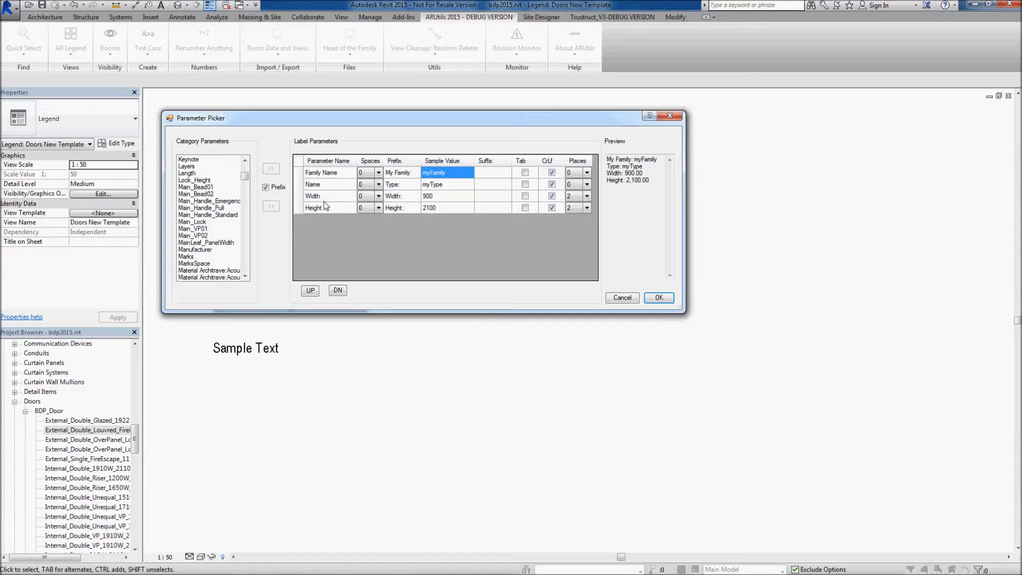
left_click(583, 200)
left_click(659, 298)
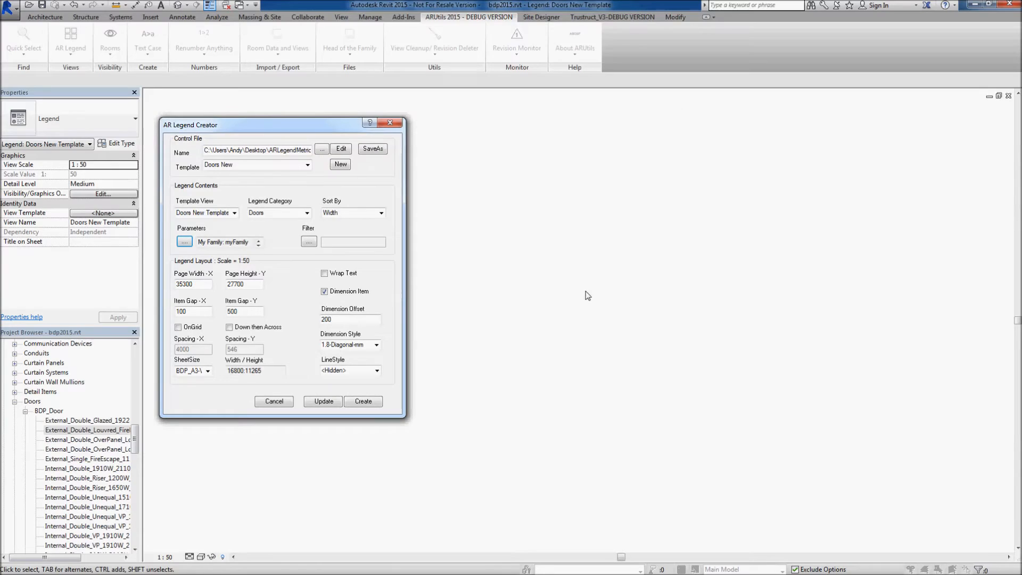
- Filter the legend to doors whose Type Name contains "internal" and create the legend
left_click(308, 242)
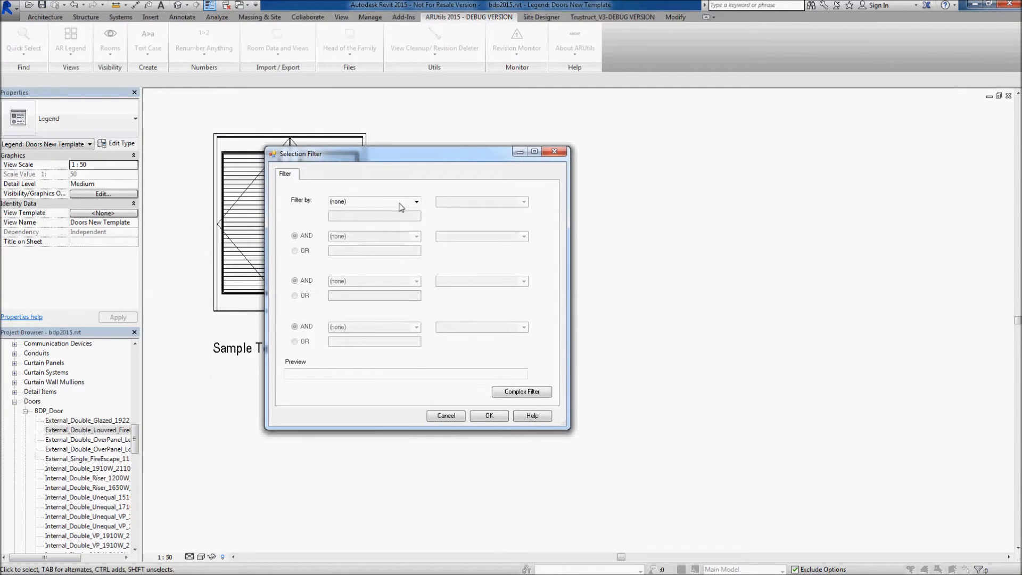
left_click(416, 202)
left_click_drag(416, 230, 421, 373)
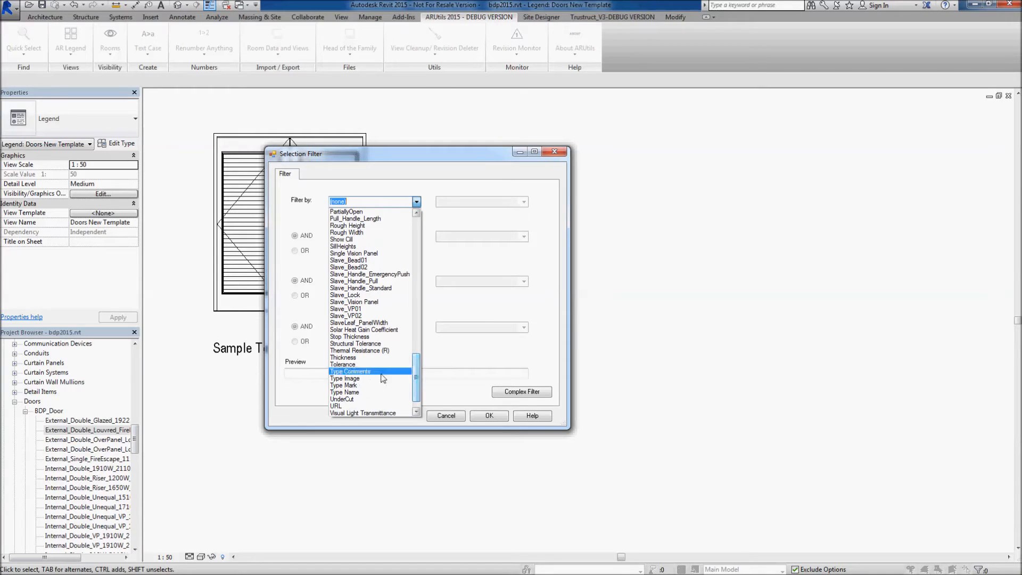
left_click(349, 394)
left_click(524, 202)
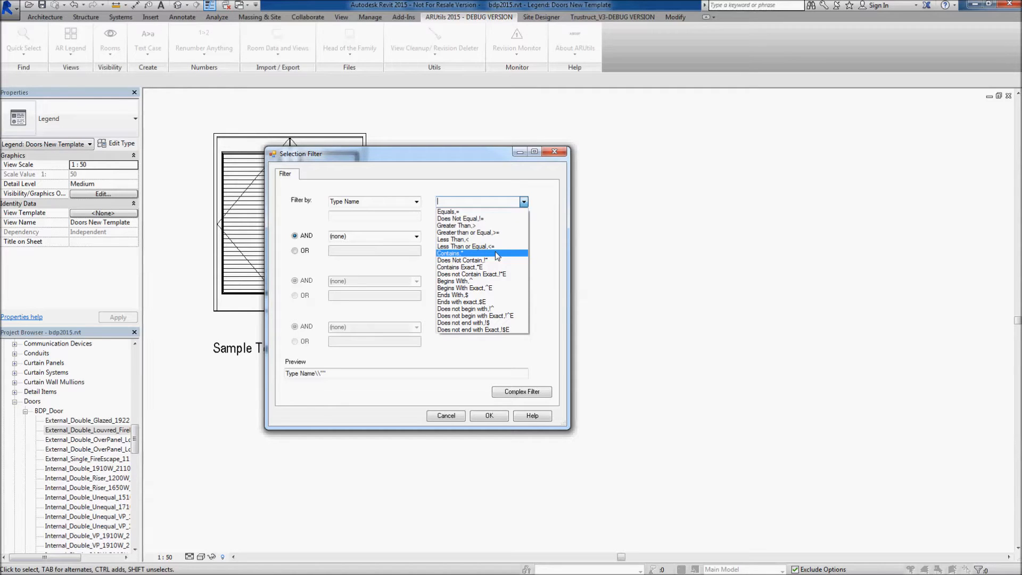
left_click(458, 257)
left_click(360, 218)
type("internal")
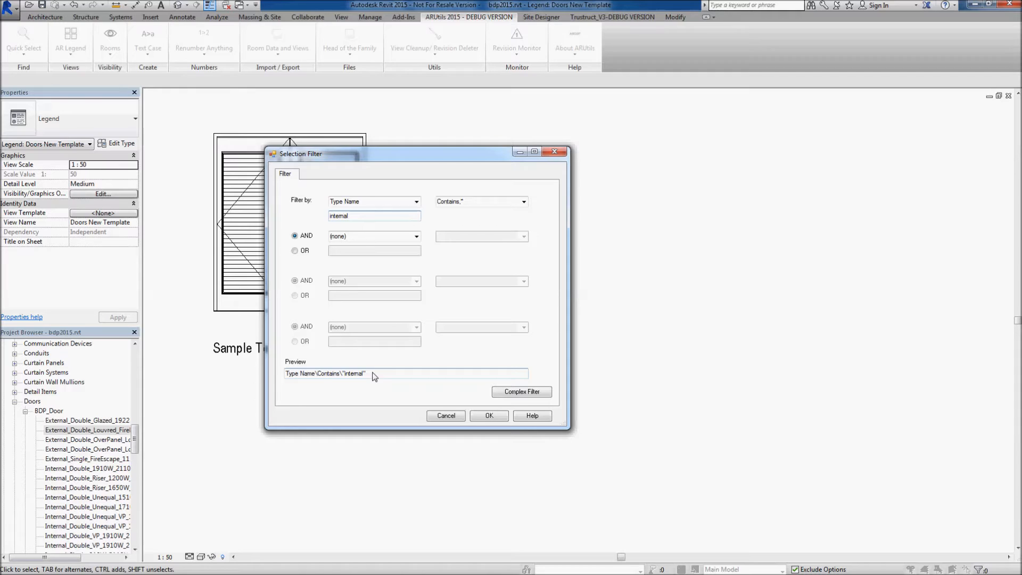
left_click(490, 416)
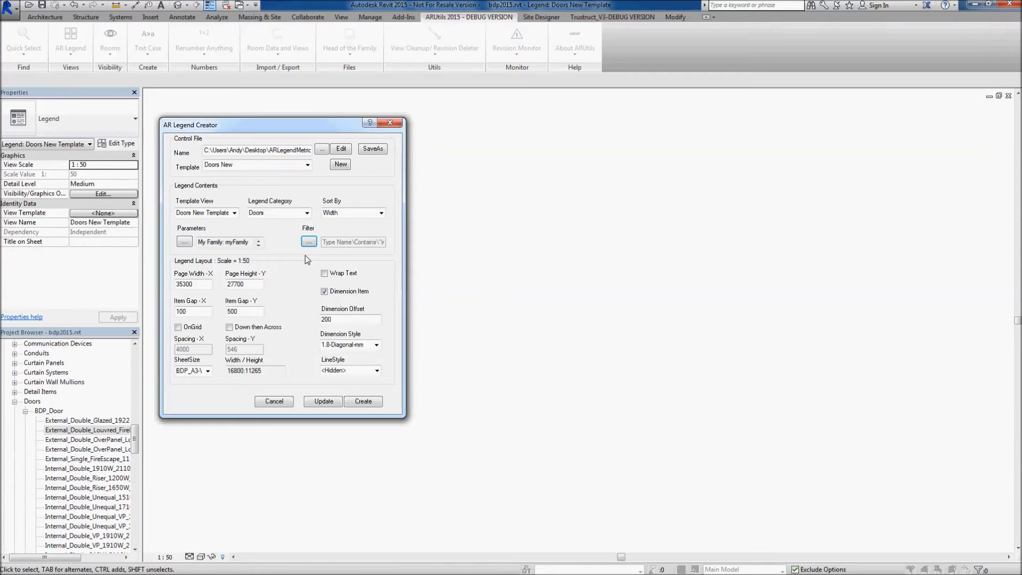
left_click(366, 406)
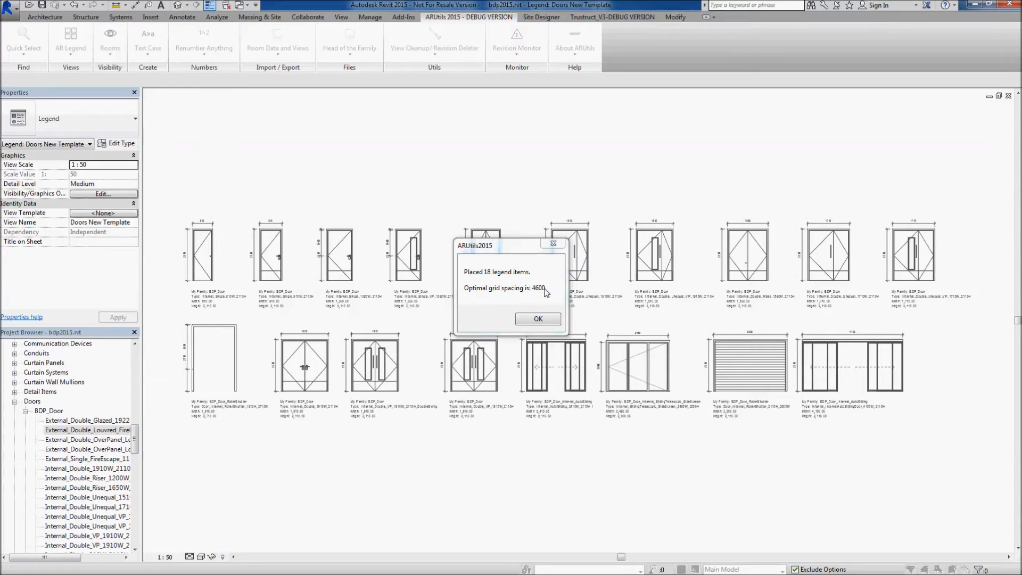
left_click(538, 319)
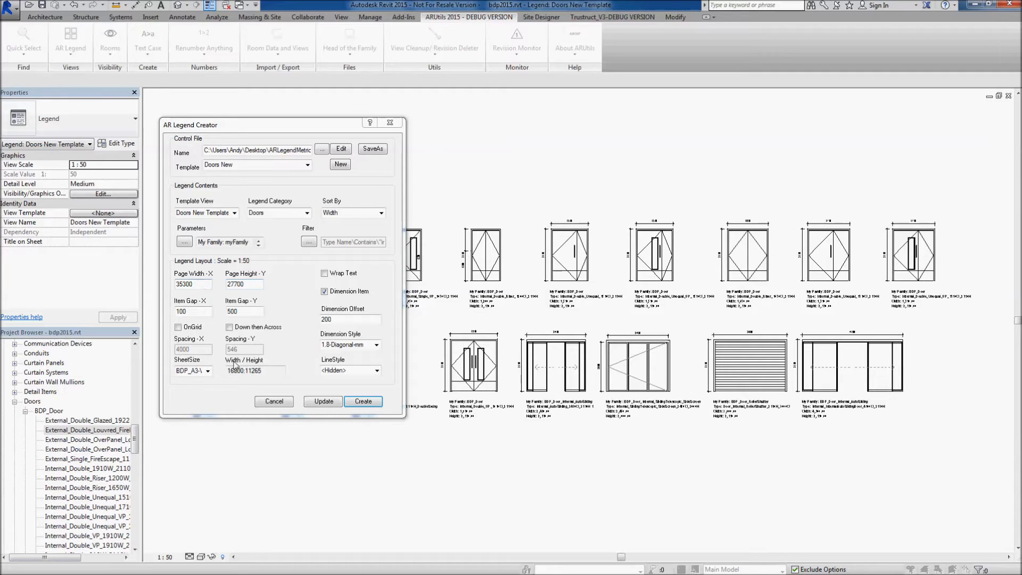
- Choose the BDP_A3-V sheet size and copy its dimensions to the page size, 16800 wide by 11265 high
left_click(208, 371)
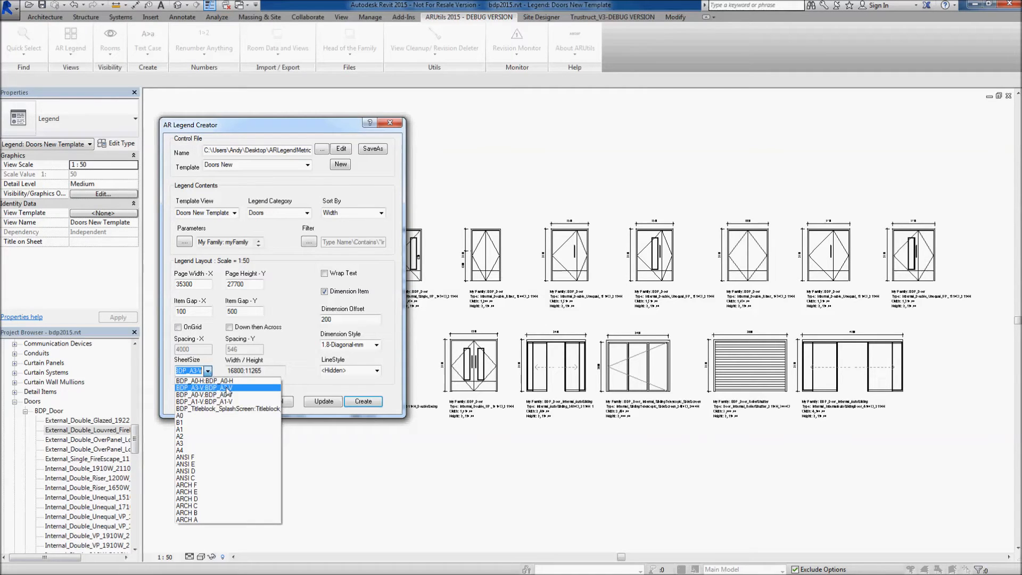
left_click(210, 402)
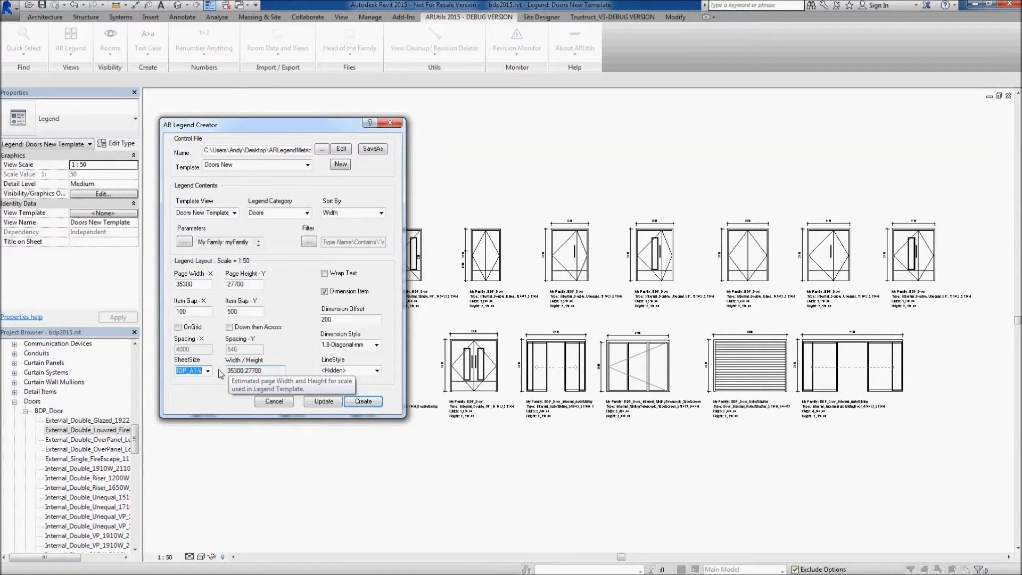
left_click(208, 371)
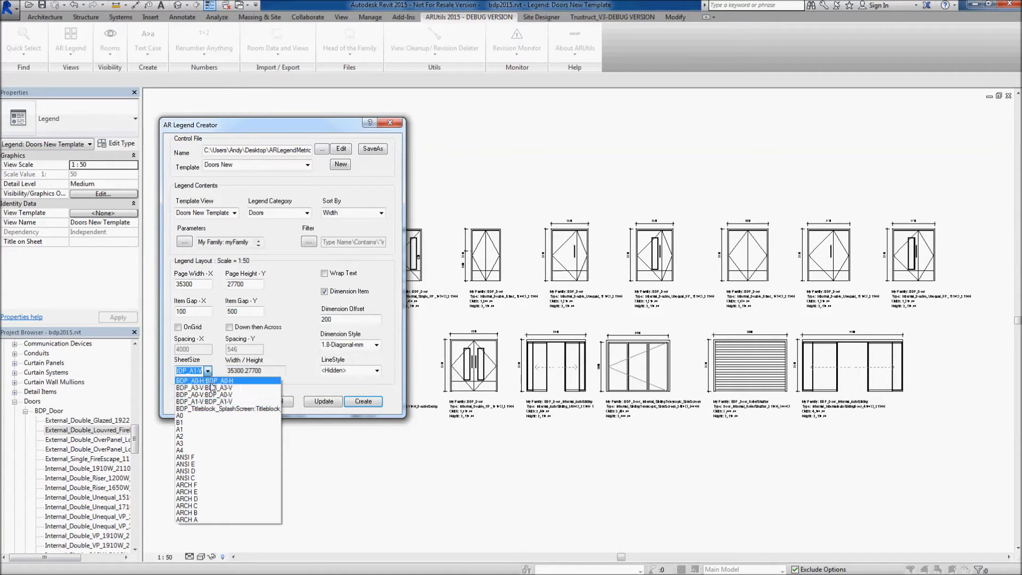
left_click(211, 402)
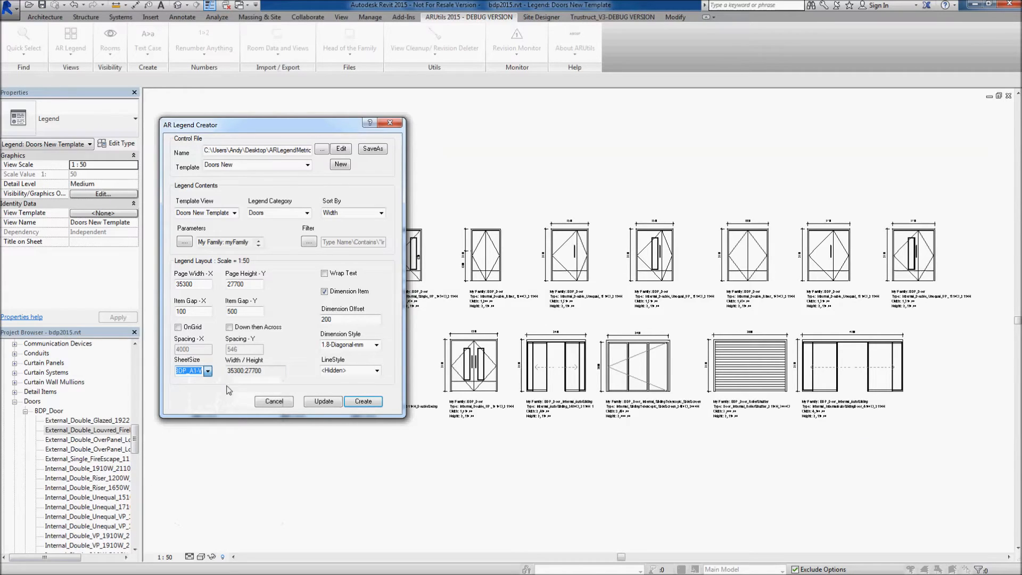
right_click(272, 375)
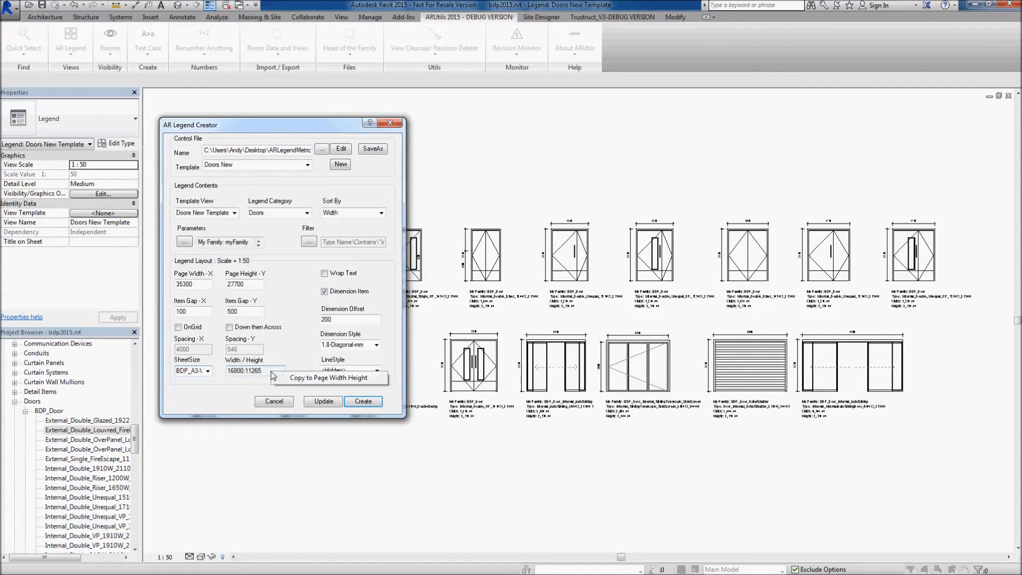
left_click(311, 378)
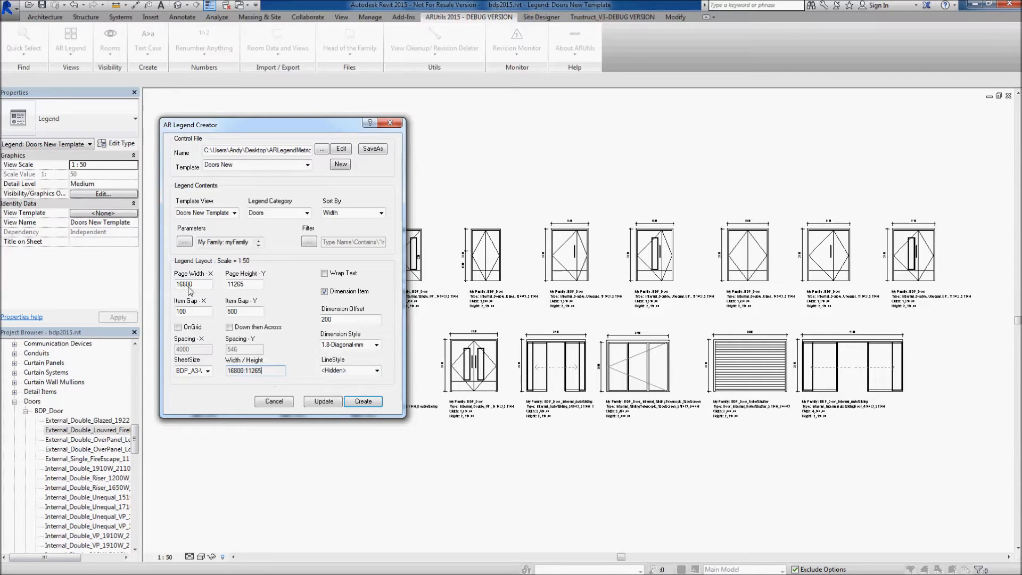
mouse_move(254, 287)
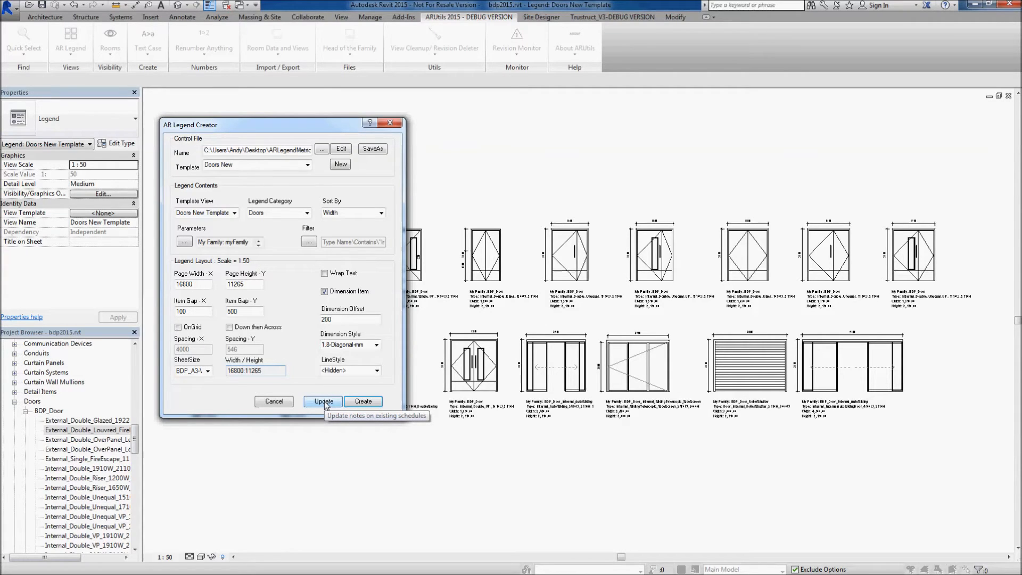
- Create the legend again with the template regenerated, and close the AR Legend Creator
left_click(365, 403)
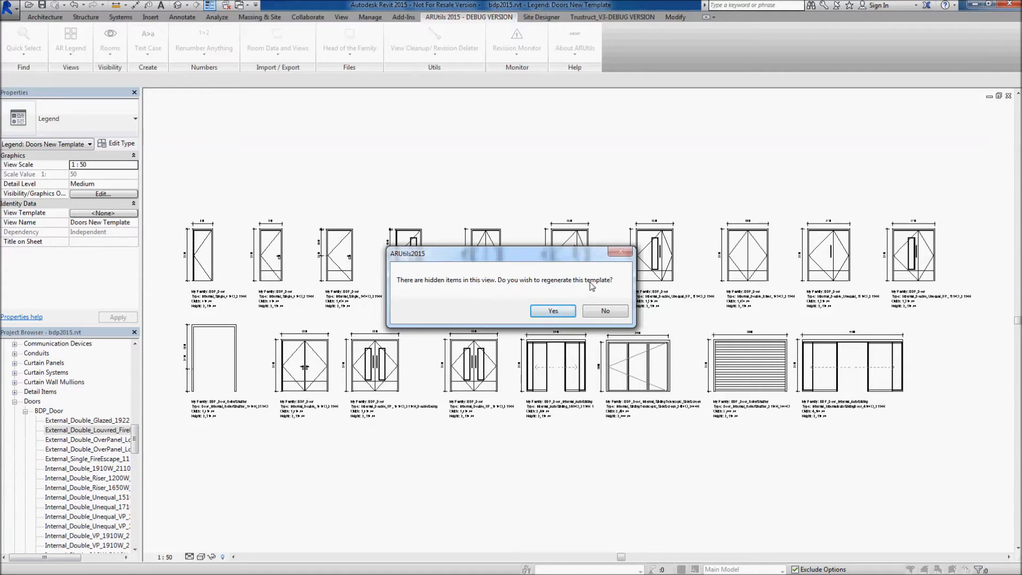
left_click(553, 311)
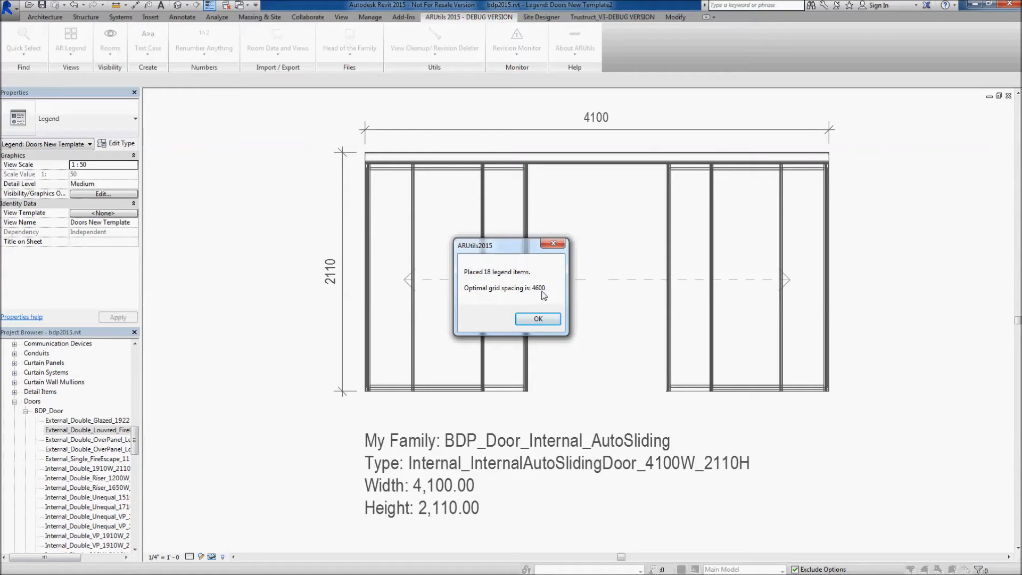
left_click(537, 319)
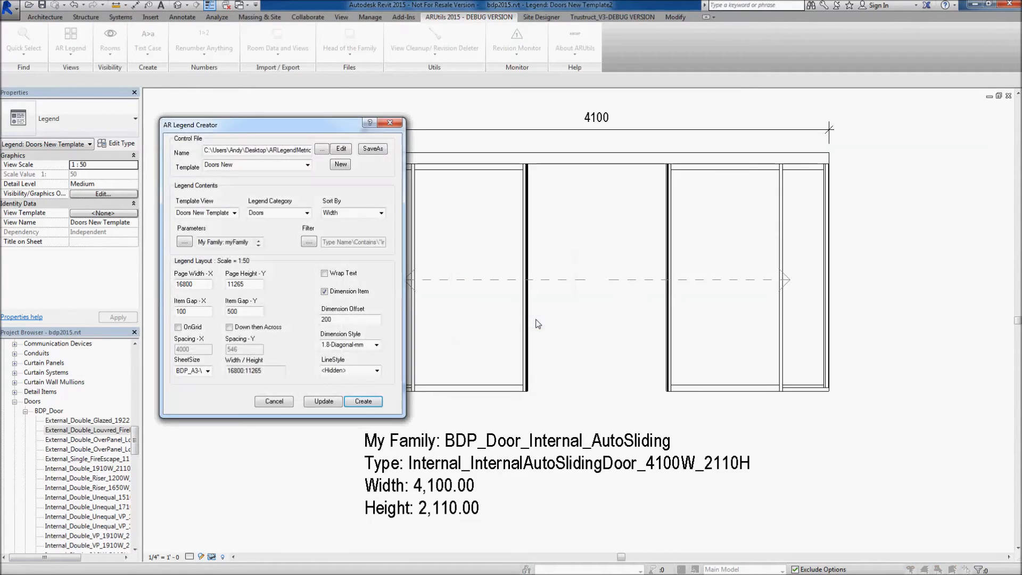
left_click(389, 123)
- Open the Doors New Template1 legend view and examine how its door elevations are laid out
scroll(362, 240, "down", 3)
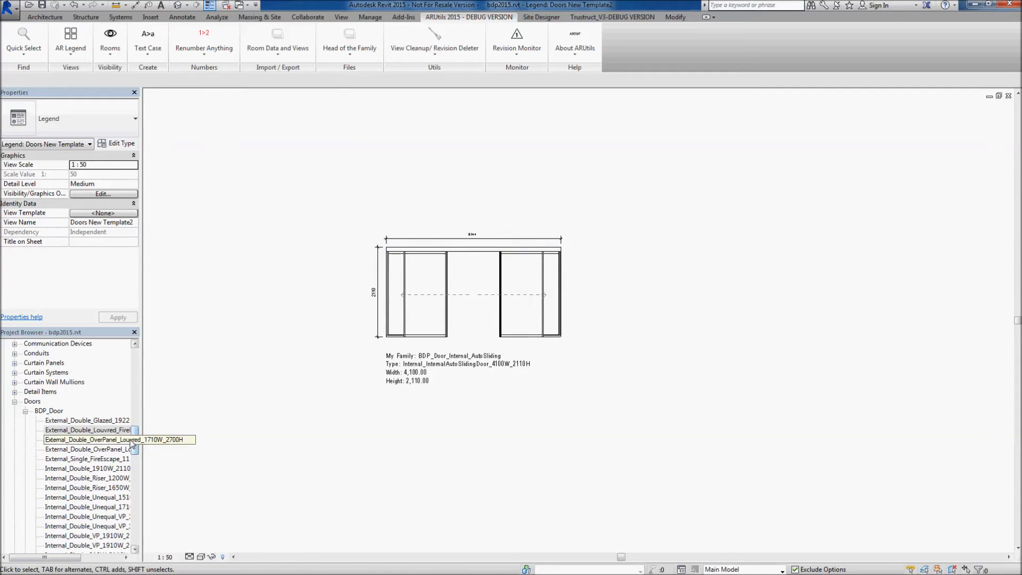
left_click_drag(133, 442, 151, 359)
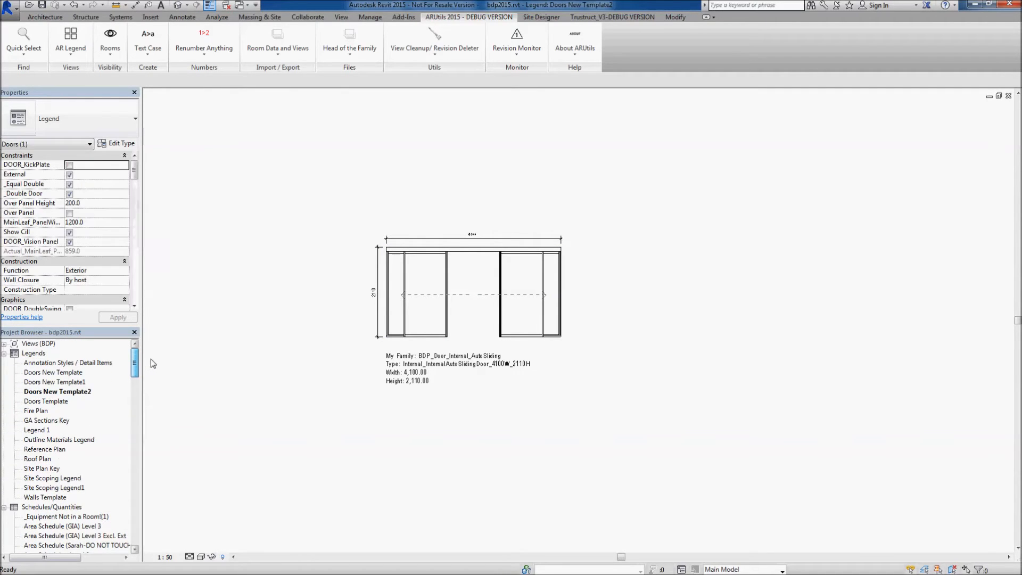
double_click(47, 382)
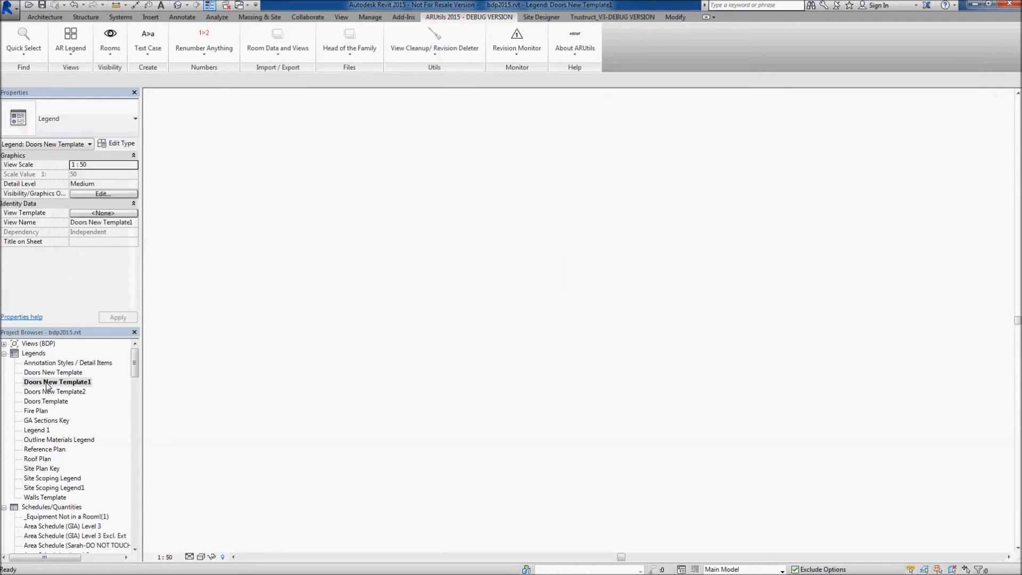
scroll(306, 415, "down", 3)
scroll(308, 426, "down", 3)
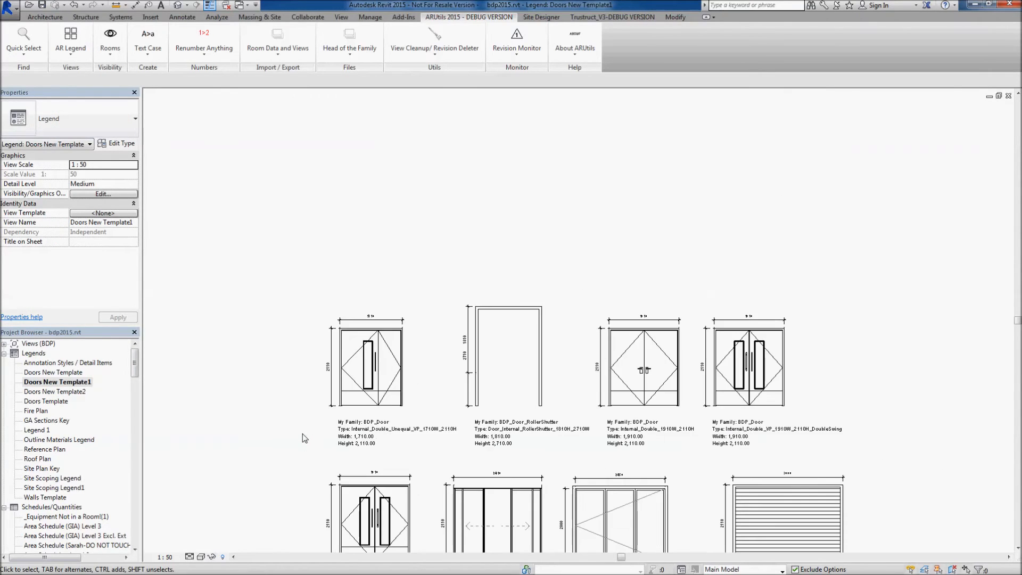
middle_click_drag(297, 434, 300, 318)
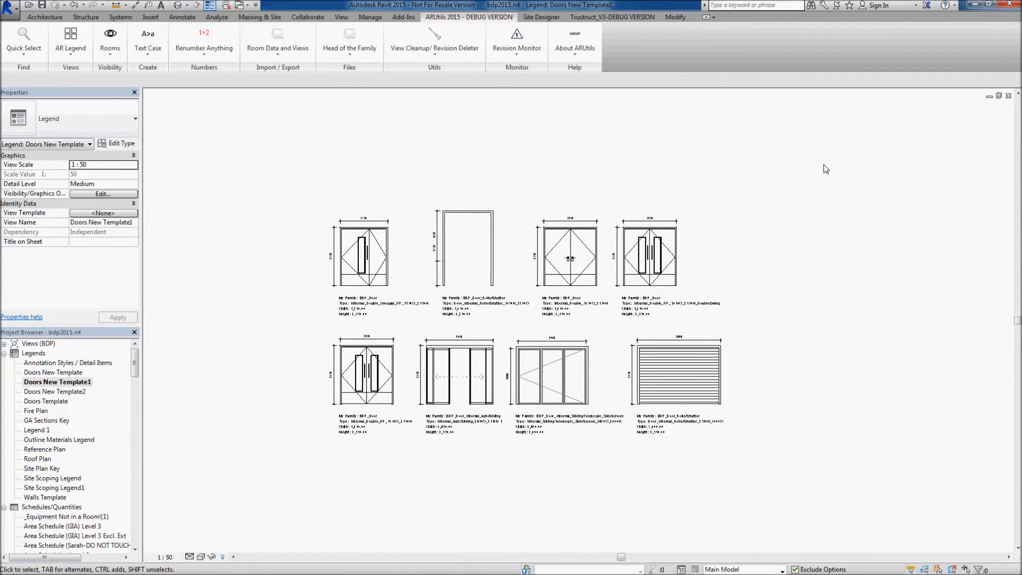
- Open the Doors New Template legend view, tile all open views, and fit the legend in its window
double_click(46, 372)
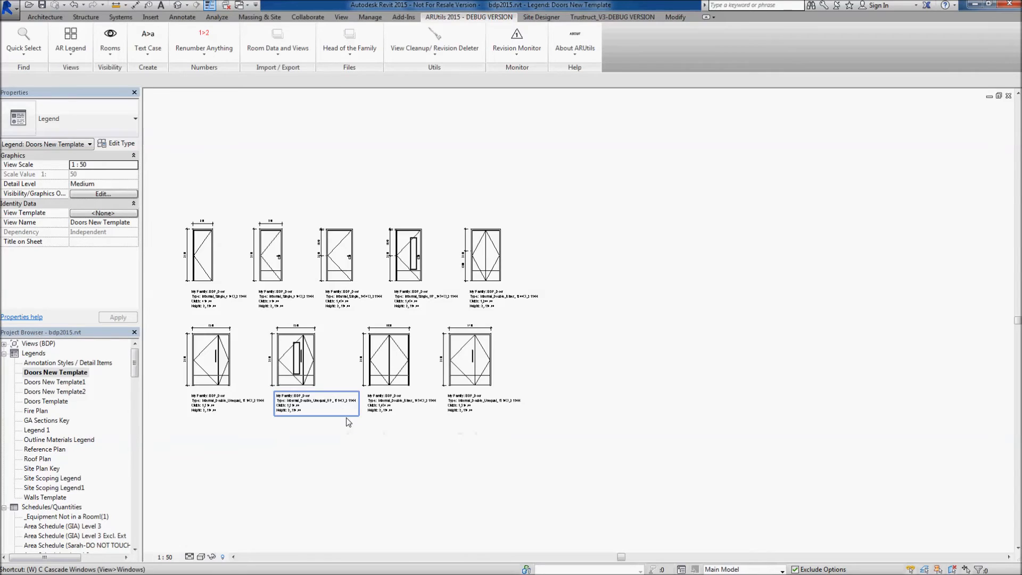
key("w")
key("t")
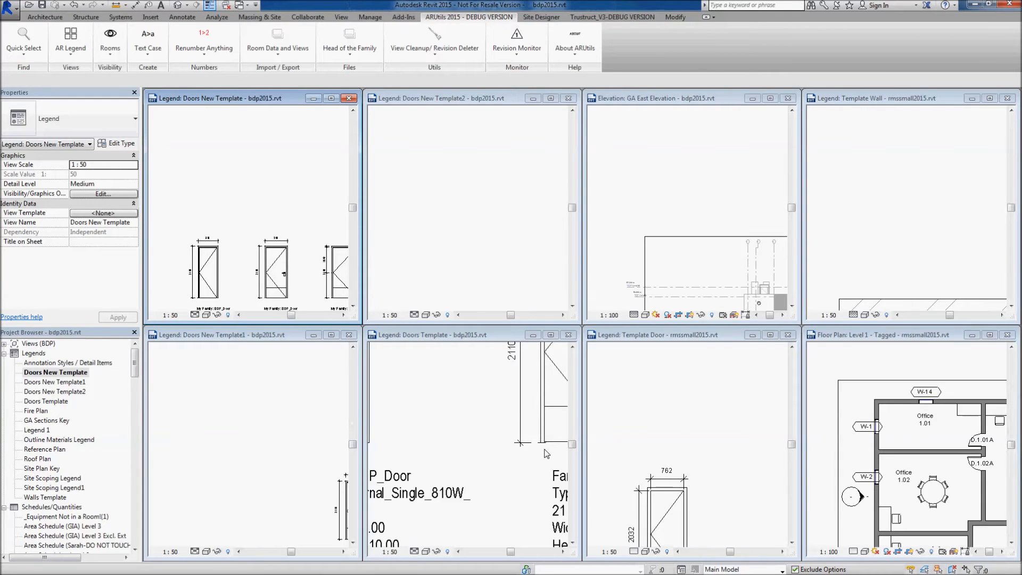
key("z")
key("f")
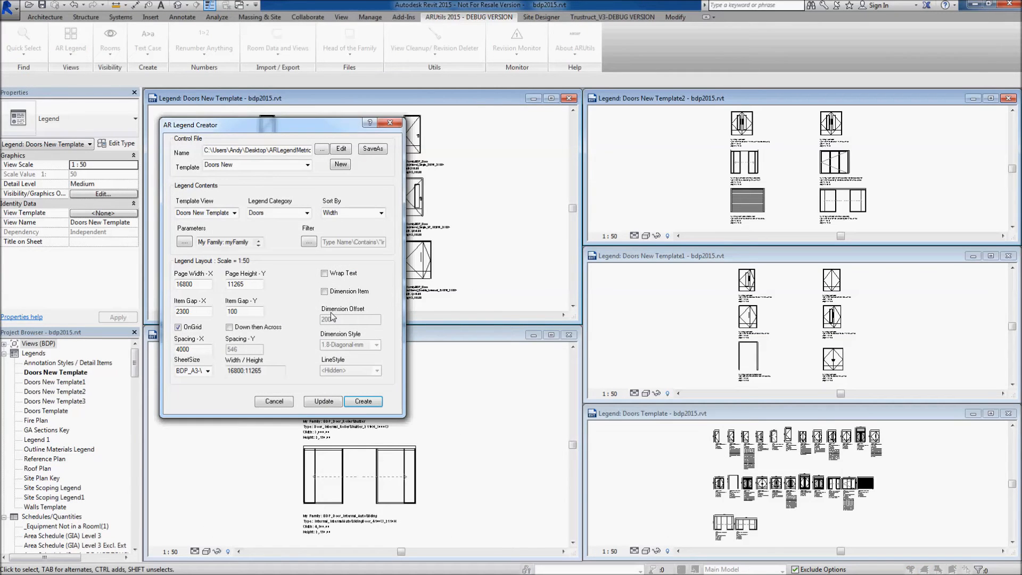
- Set the horizontal item gap to 100 and the horizontal grid spacing to 4600, and create the legend with the template regenerated
mouse_move(182, 331)
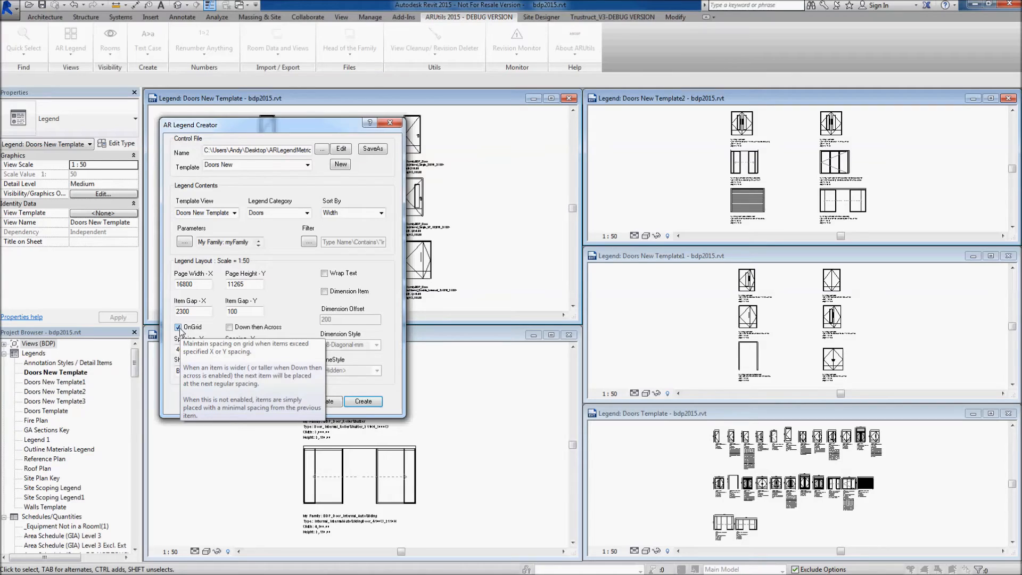
double_click(183, 311)
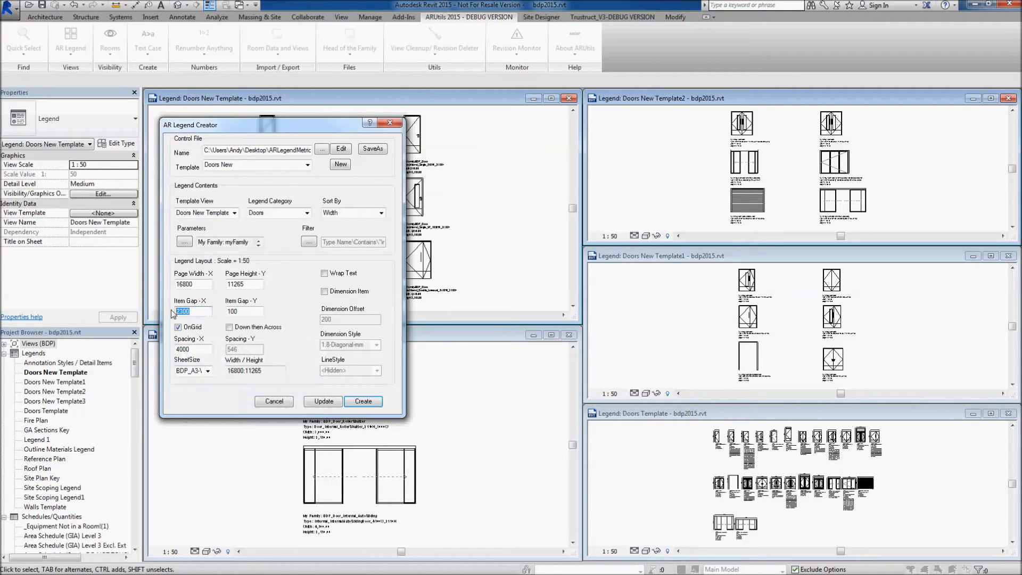
type("100")
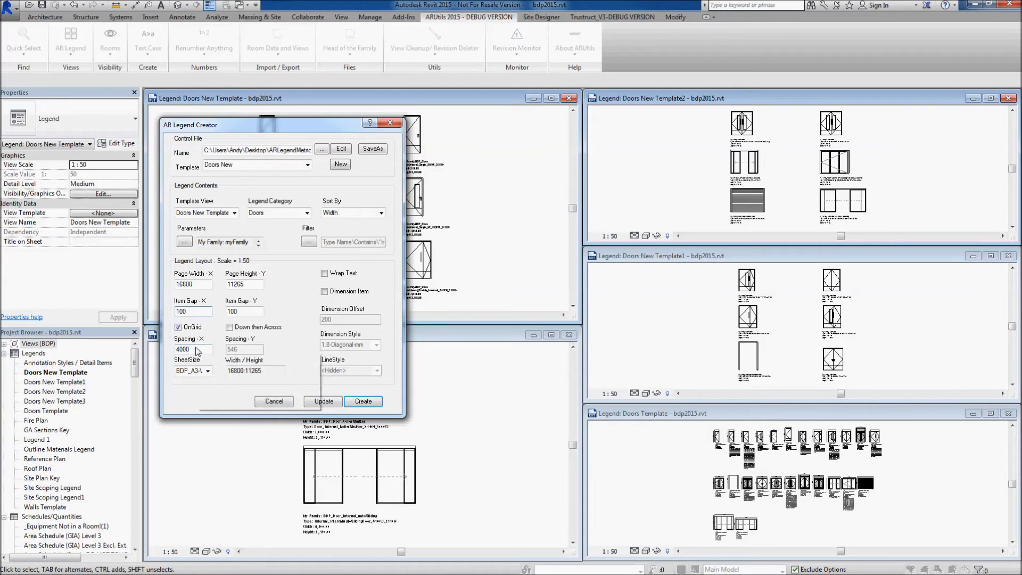
left_click_drag(195, 350, 178, 352)
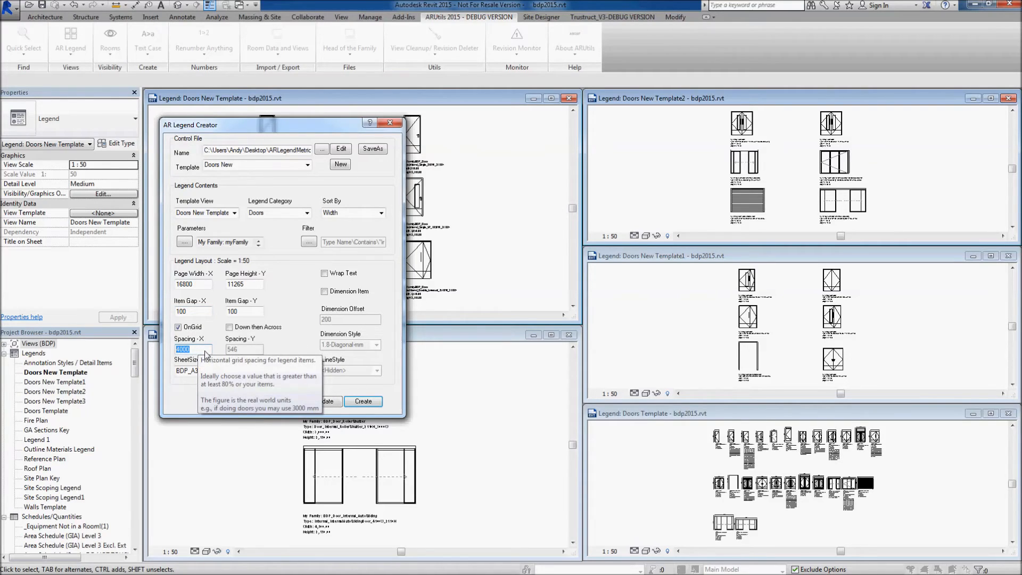
type("4")
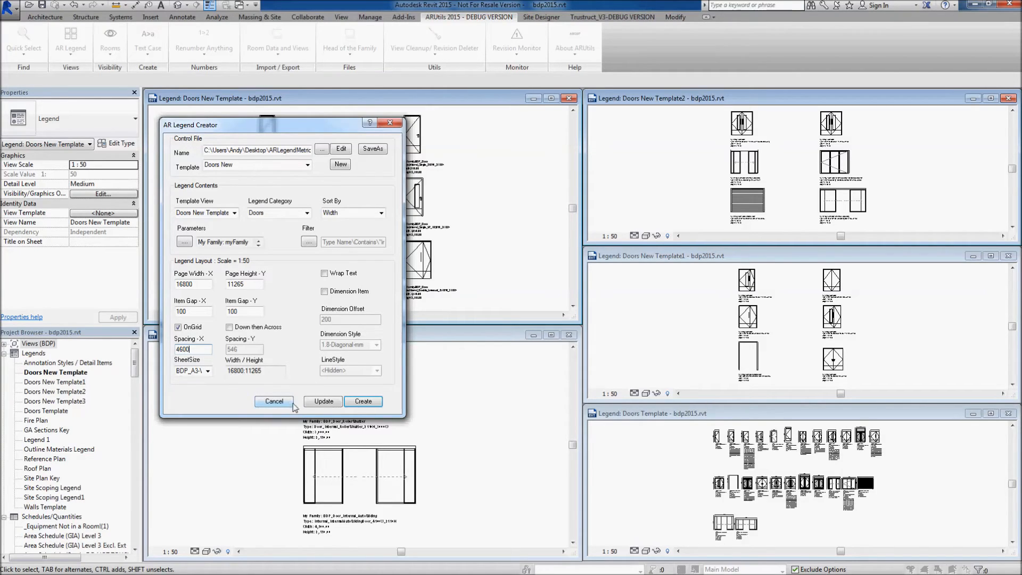
left_click(361, 402)
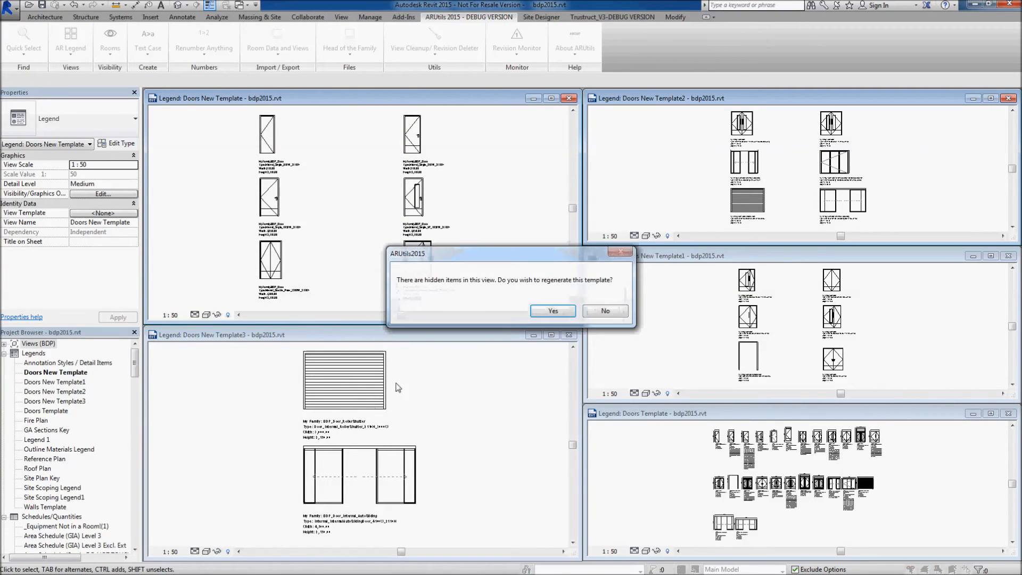
left_click(552, 311)
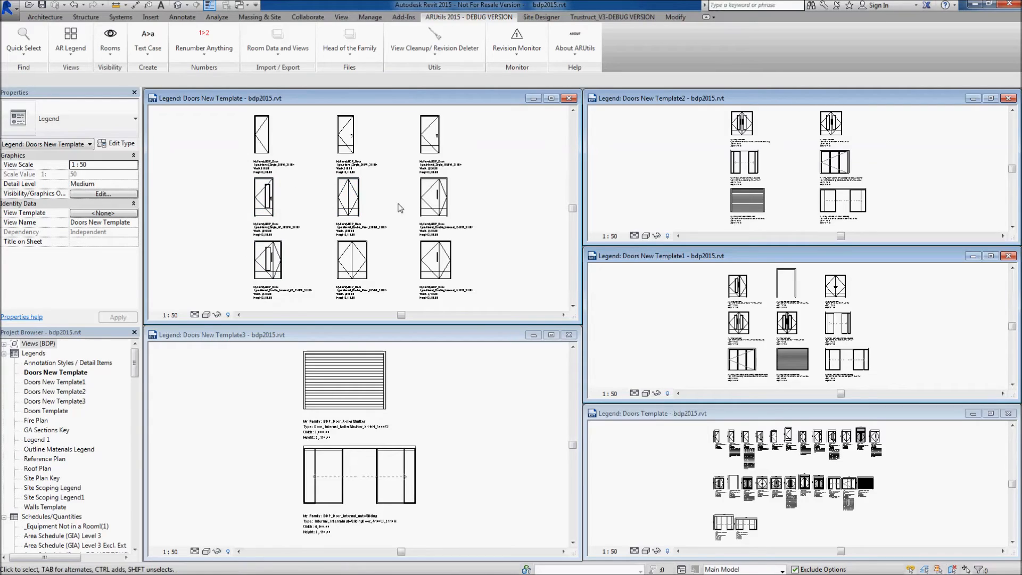
- Dimension the spacing between the left edges of the first two doors in the second row of the Doors New Template legend
scroll(313, 205, "up", 3)
middle_click_drag(317, 206, 445, 238)
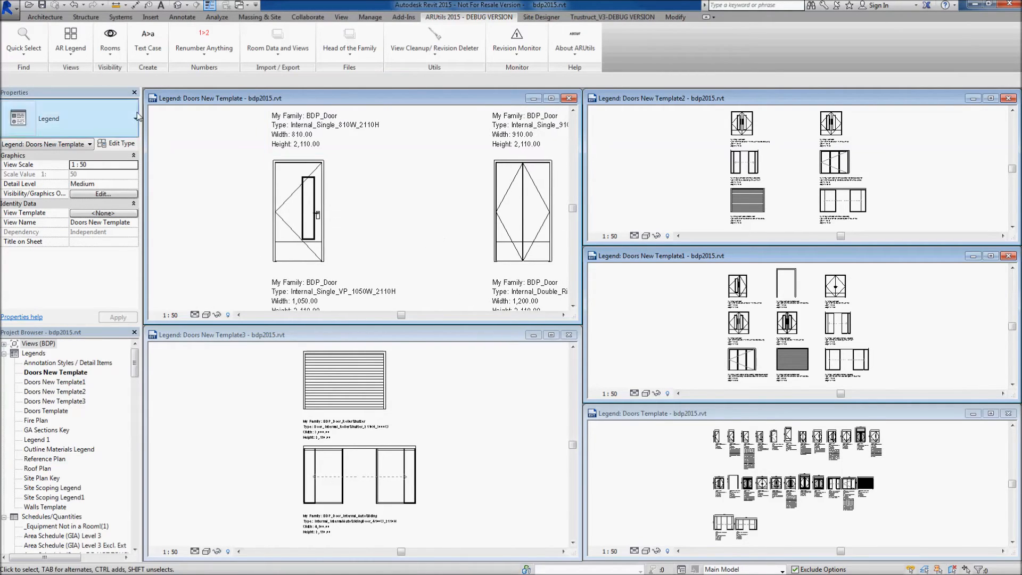
key("d")
key("i")
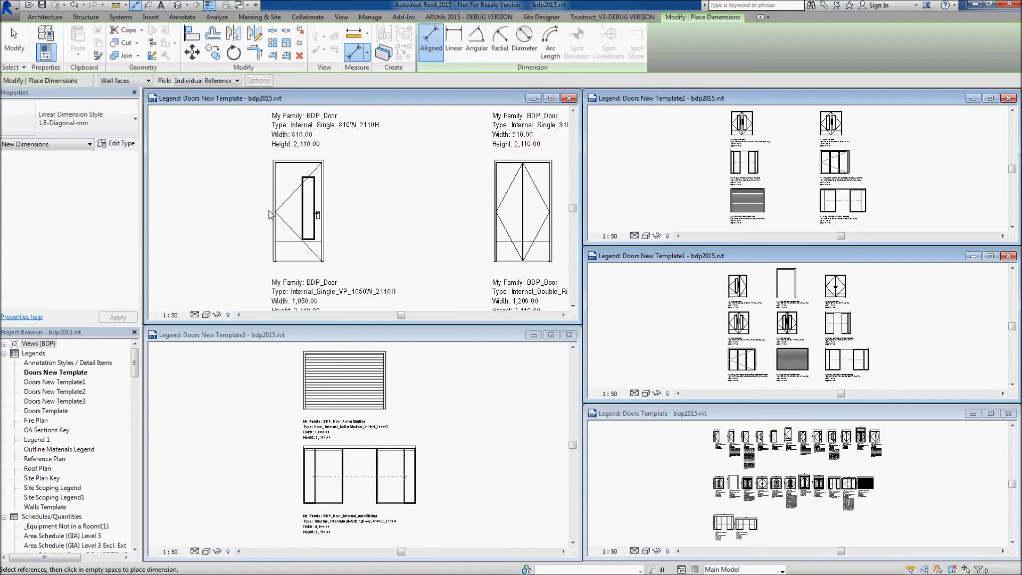
left_click(273, 215)
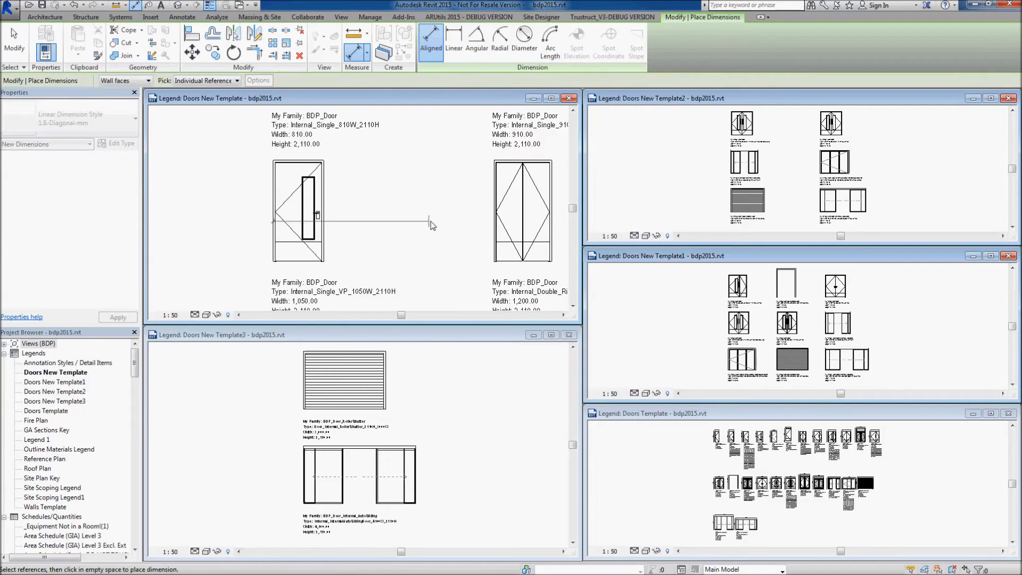
left_click(494, 221)
left_click(376, 212)
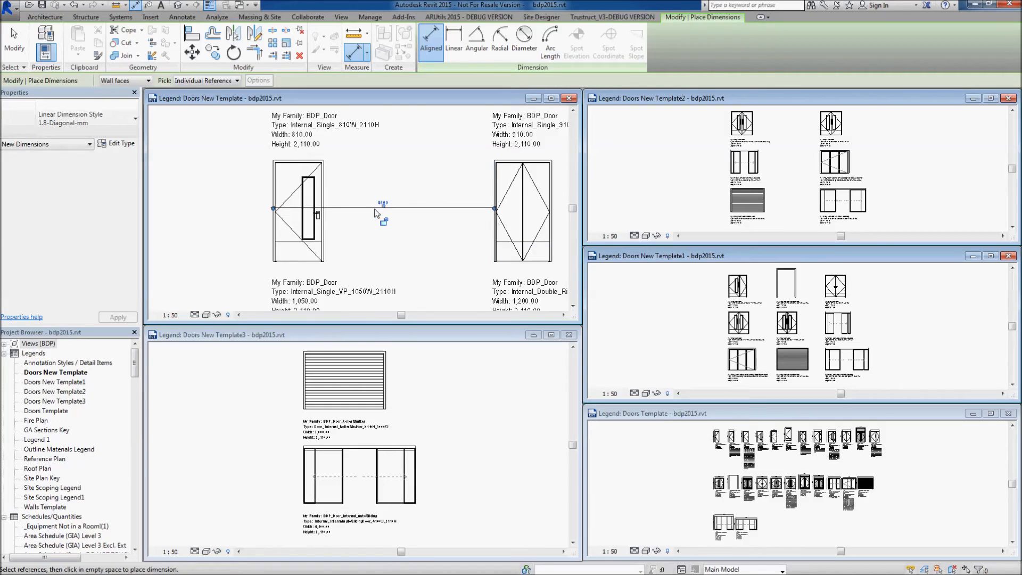
scroll(376, 212, "up", 5)
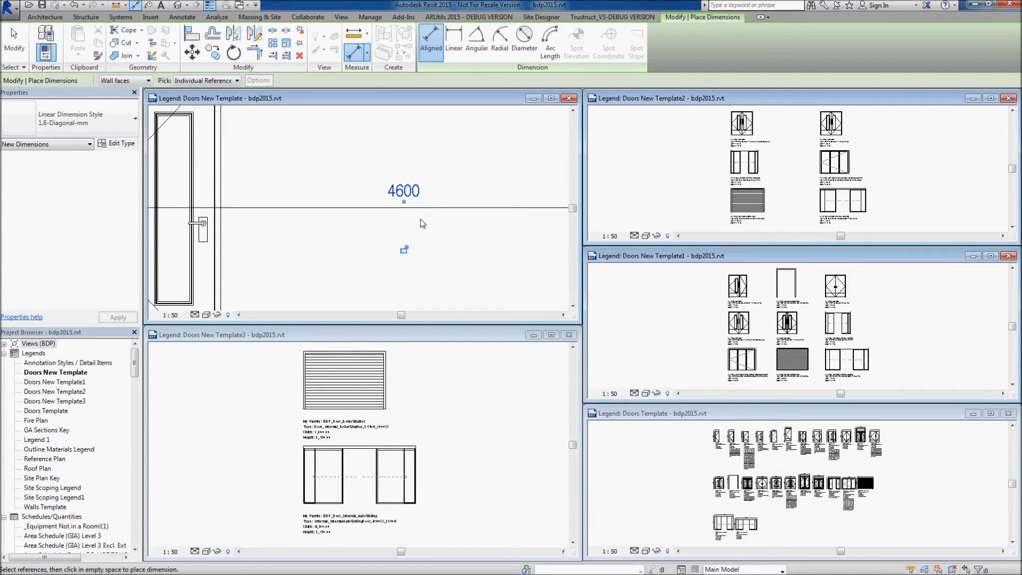
scroll(430, 240, "down", 5)
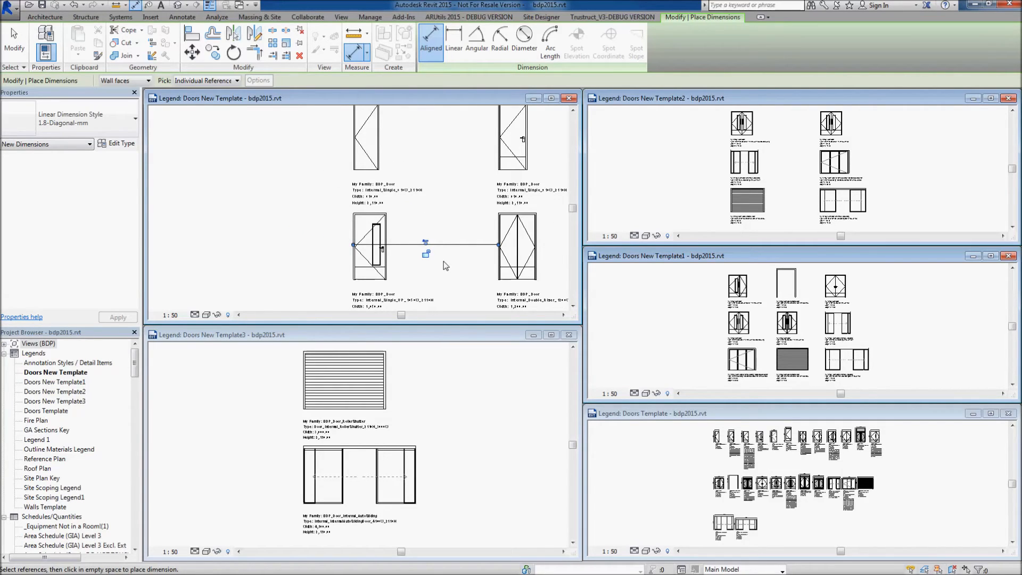
key("Escape")
key("Escape")
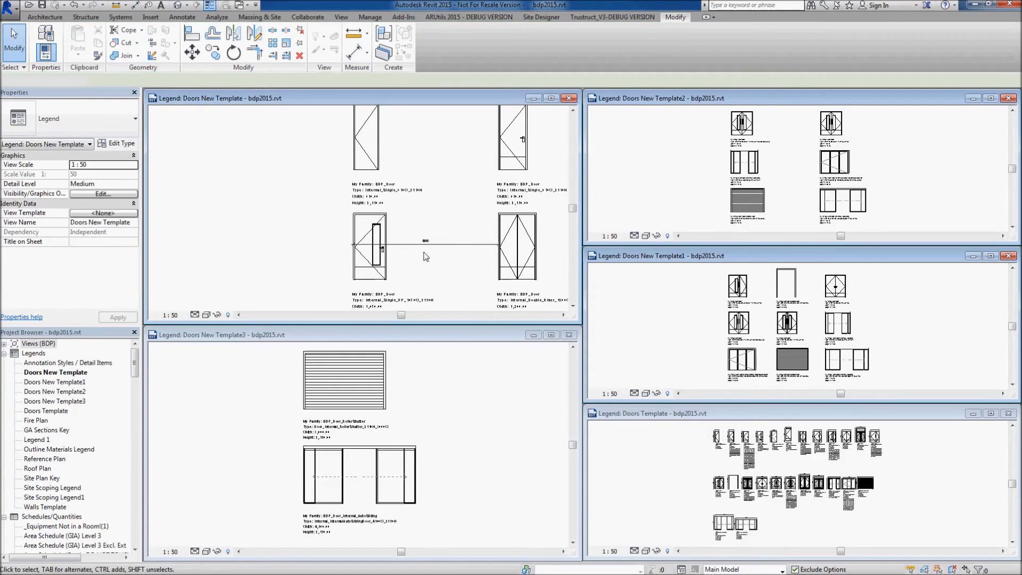
- Close the Doors New Template2 and Doors New Template3 views, and tile the remaining views with their contents fitted
scroll(381, 259, "down", 2)
middle_click_drag(381, 259, 316, 196)
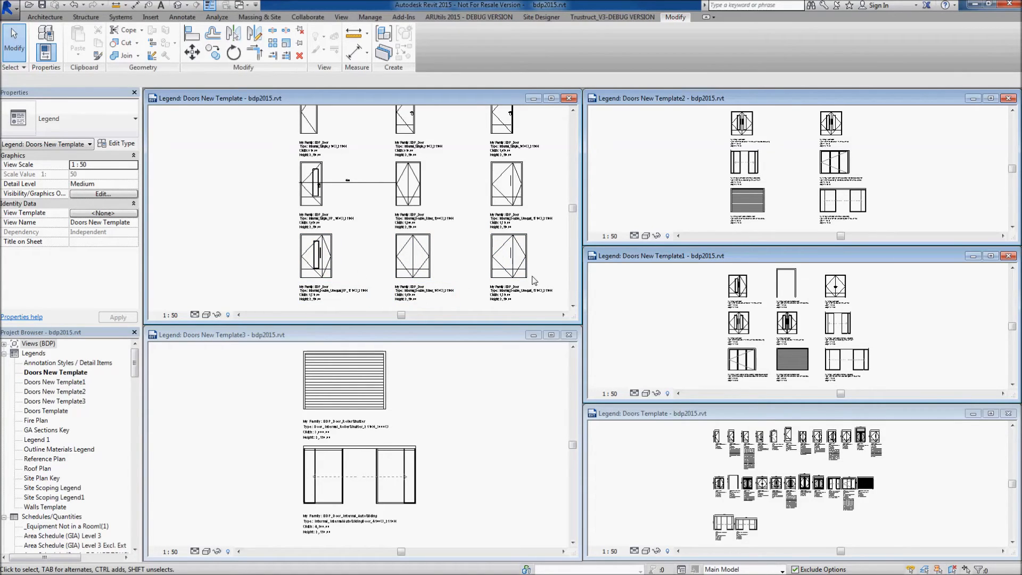
left_click(456, 399)
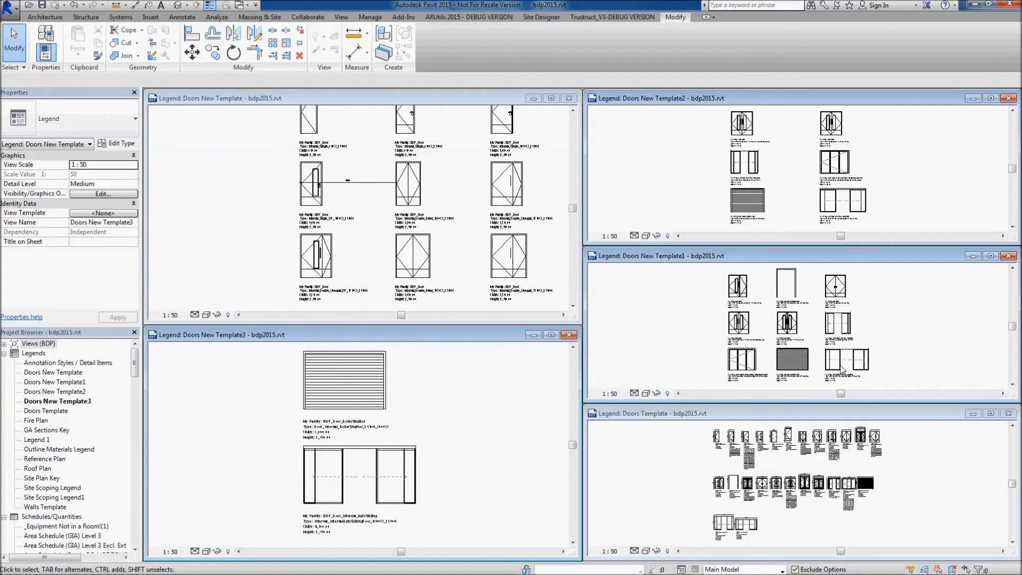
left_click(1008, 98)
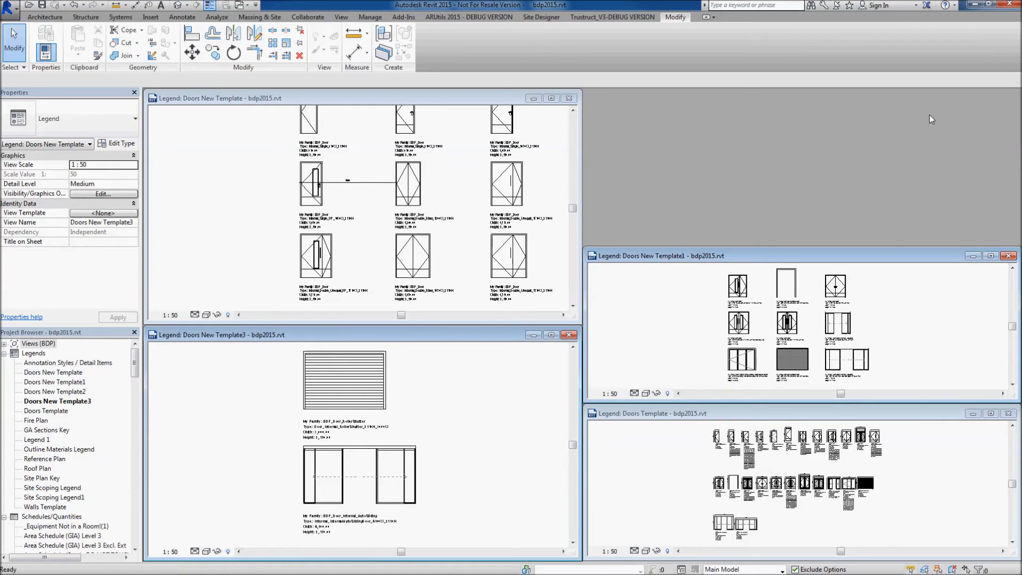
left_click(569, 335)
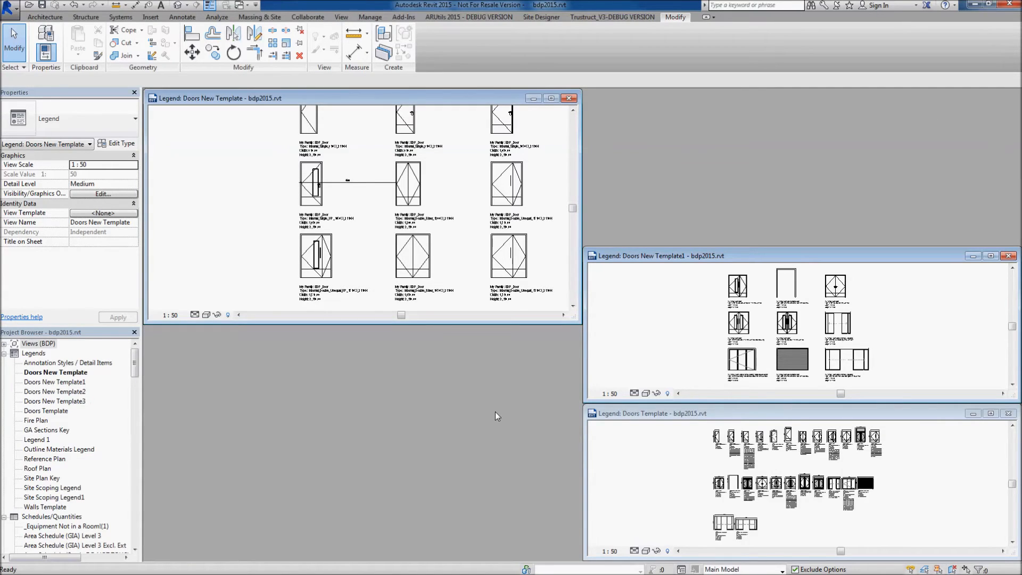
key("w")
key("t")
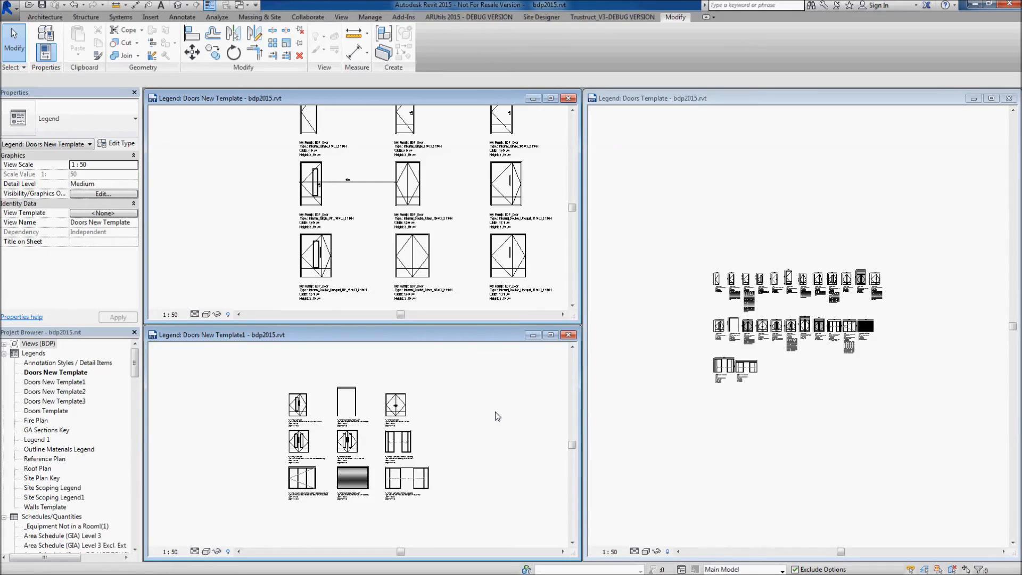
key("z")
key("a")
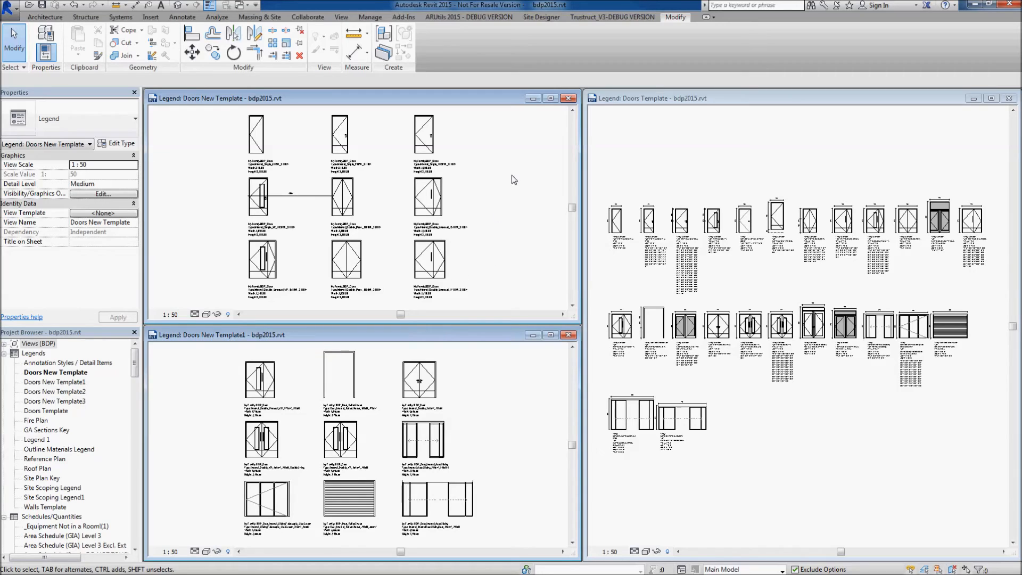
- Choose the BDP_A1-V sheet size in the AR Legend Creator, copy its 35300 by 27700 dimensions to the page size, and create the legend
left_click(458, 17)
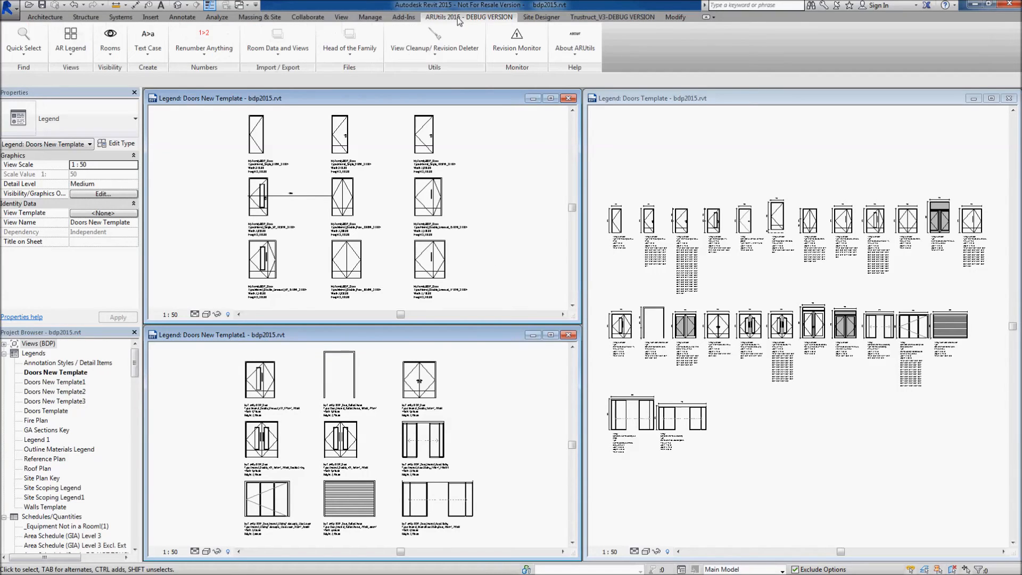
left_click(71, 38)
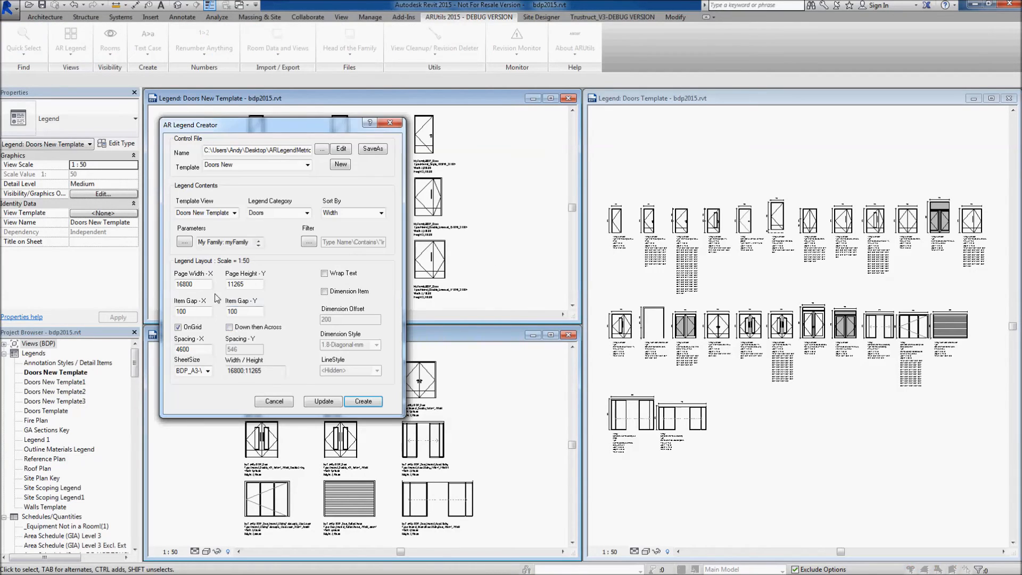
mouse_move(238, 294)
mouse_move(208, 377)
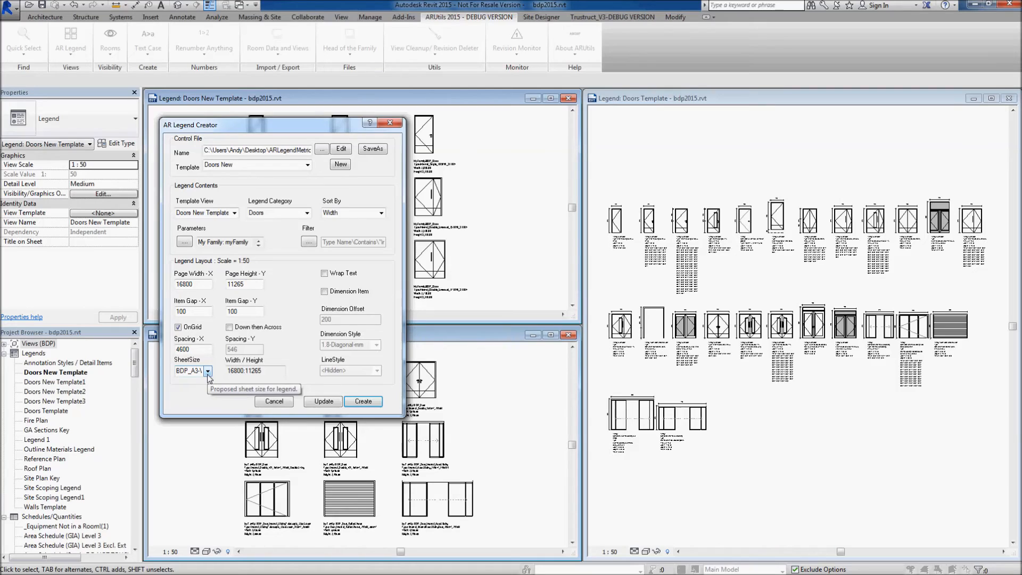
left_click(208, 371)
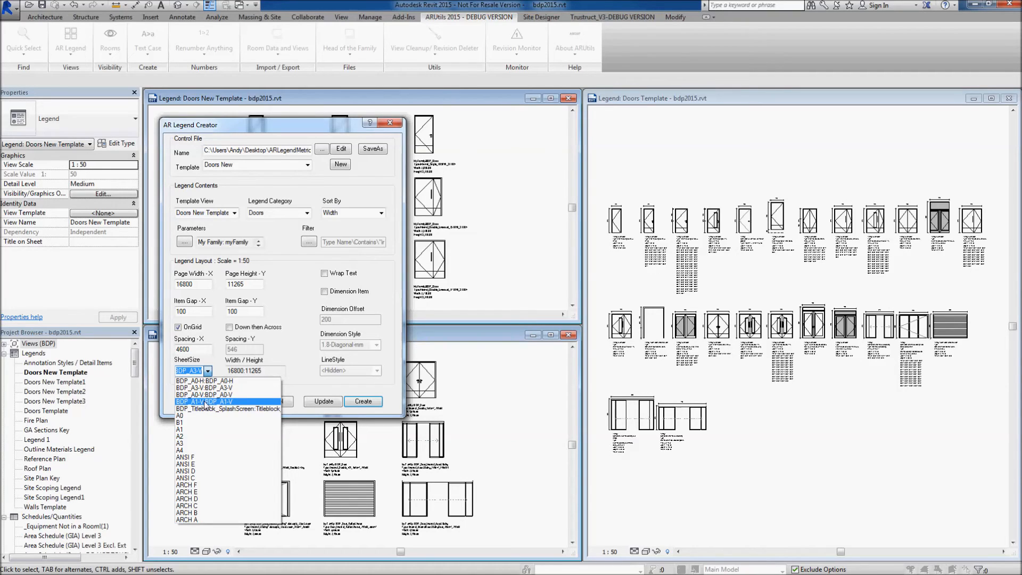
left_click(206, 402)
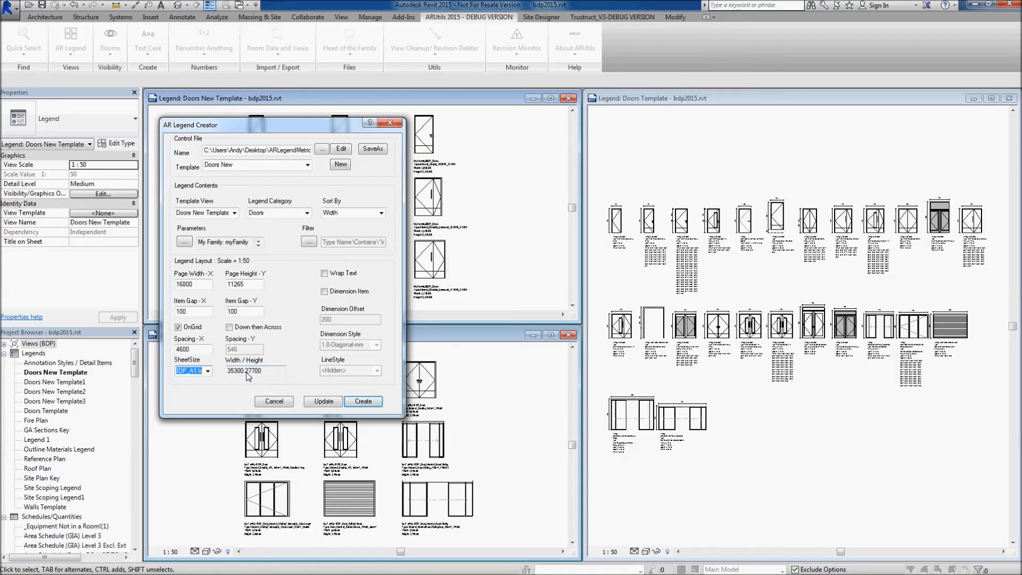
right_click(247, 372)
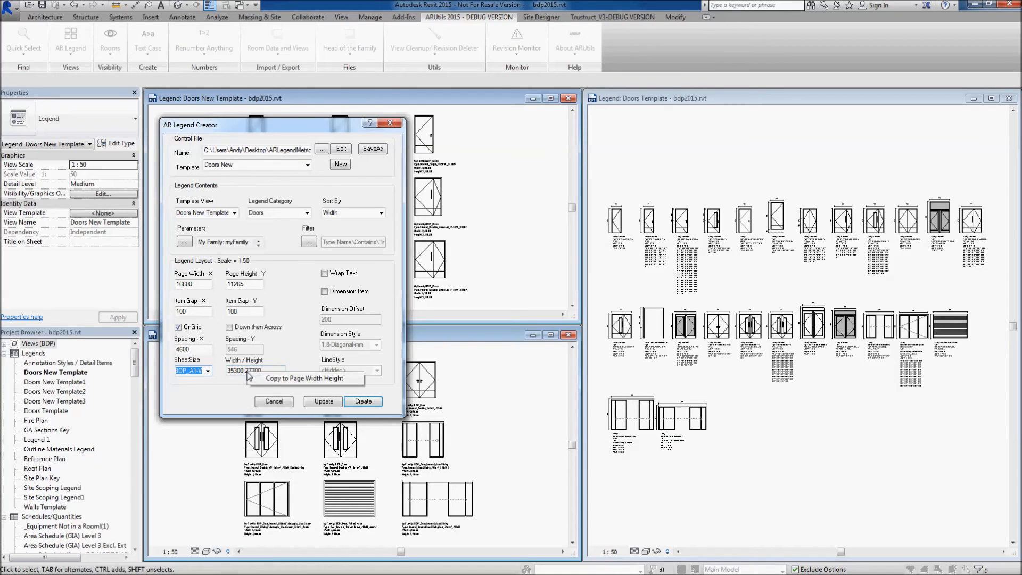
left_click(301, 381)
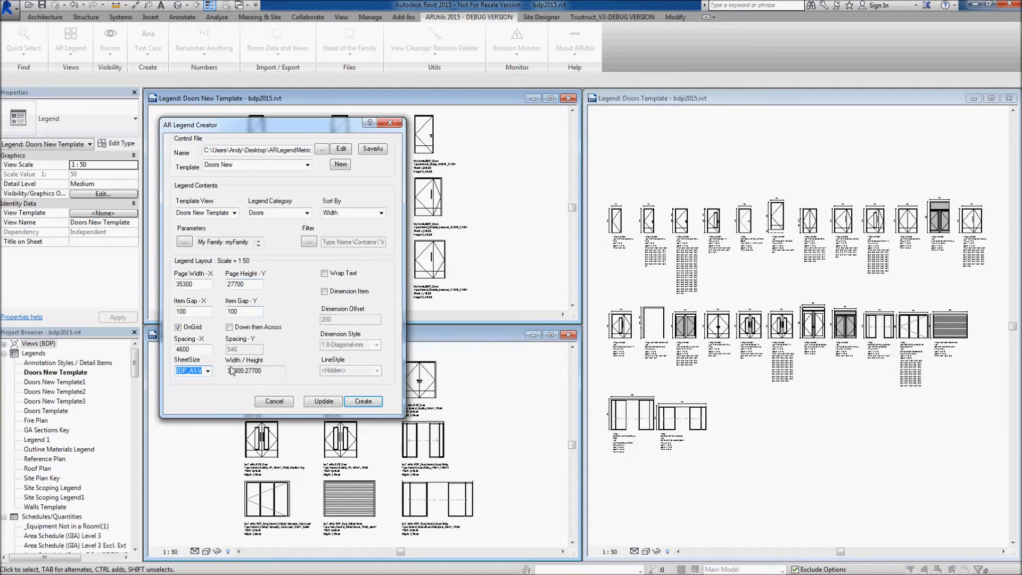
left_click(360, 402)
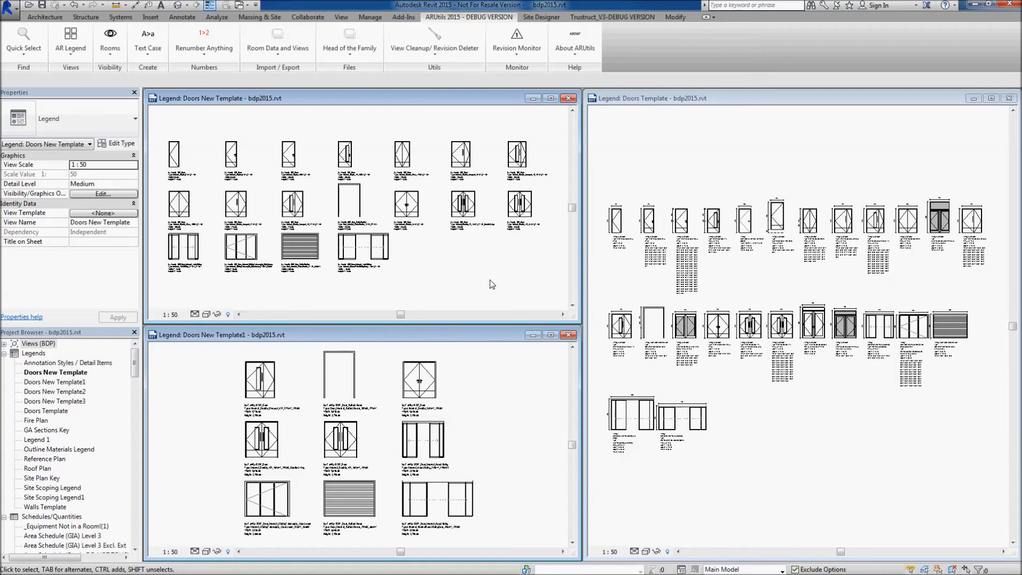
- Close the Doors New Template1 view and examine the auto-sliding door's label in the Doors New Template legend
left_click(568, 336)
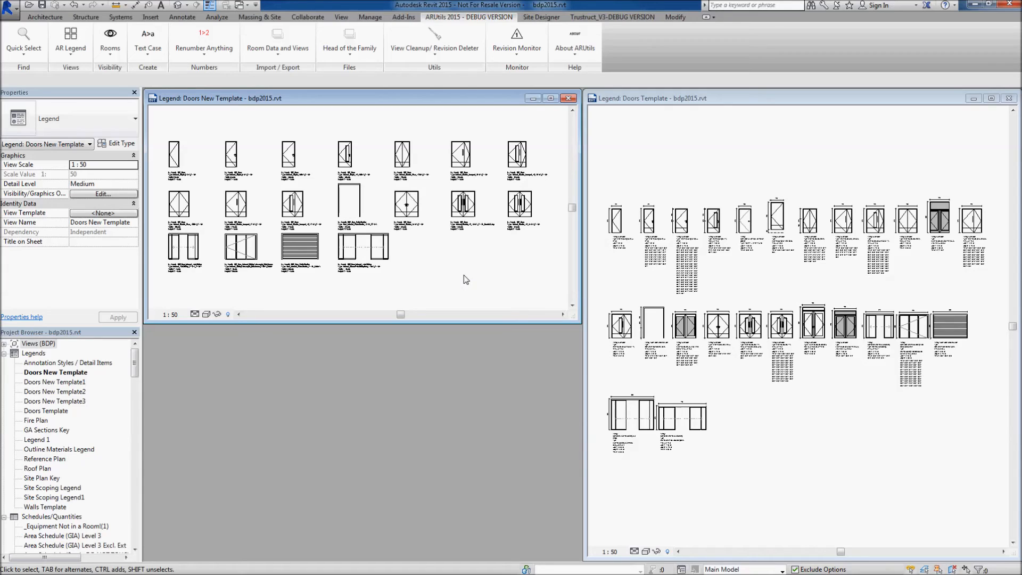
scroll(370, 277, "up", 6)
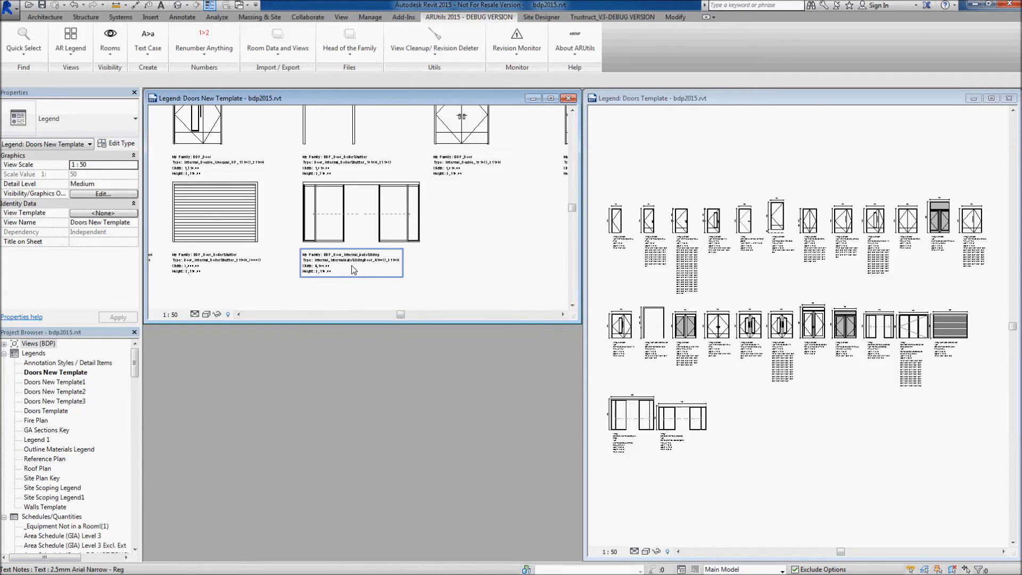
middle_click_drag(323, 273, 329, 179)
scroll(308, 199, "down", 2)
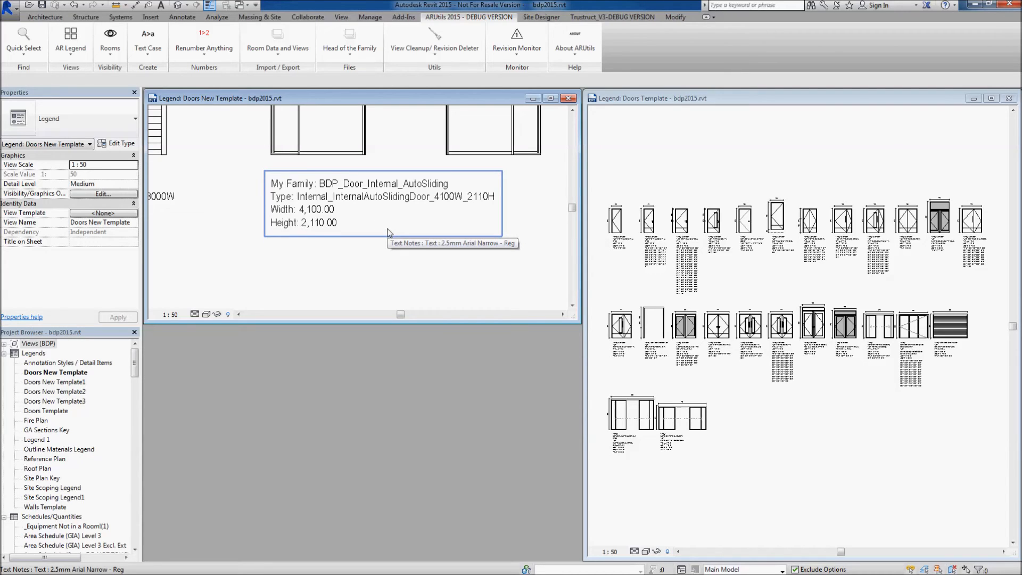
- Load the Walls template in the AR Legend Creator and review its label parameters
left_click(71, 41)
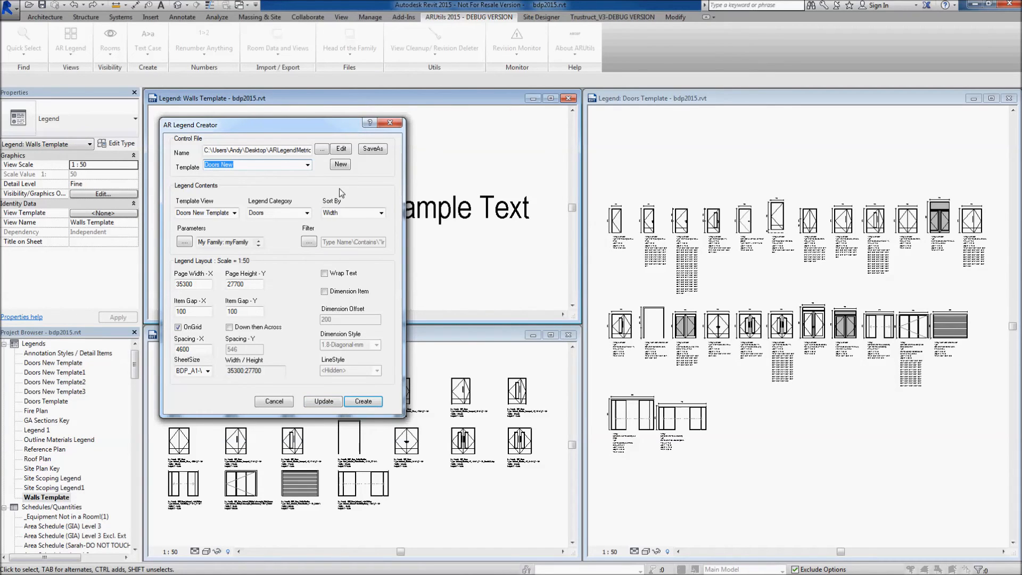
left_click(307, 165)
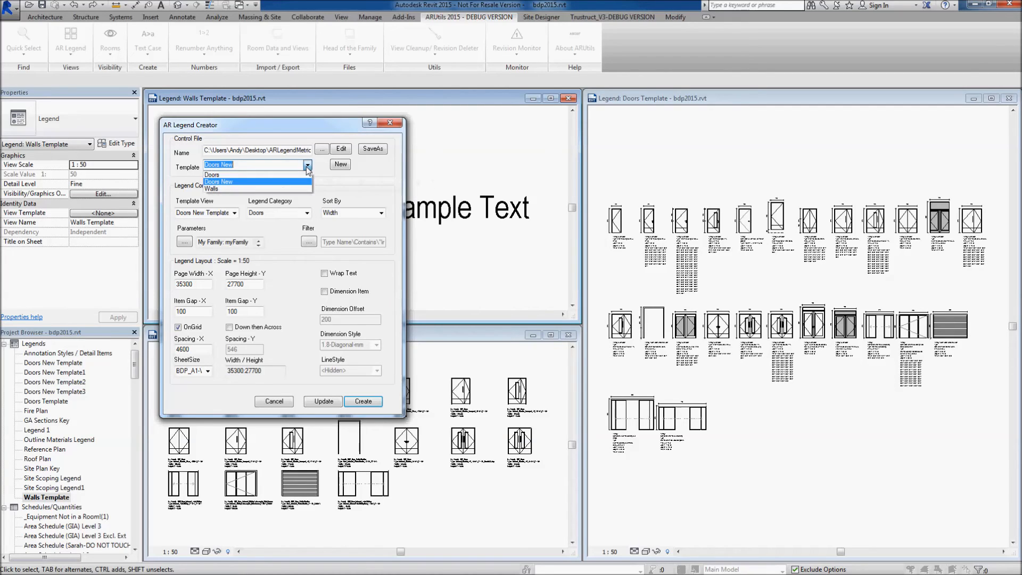
left_click(246, 189)
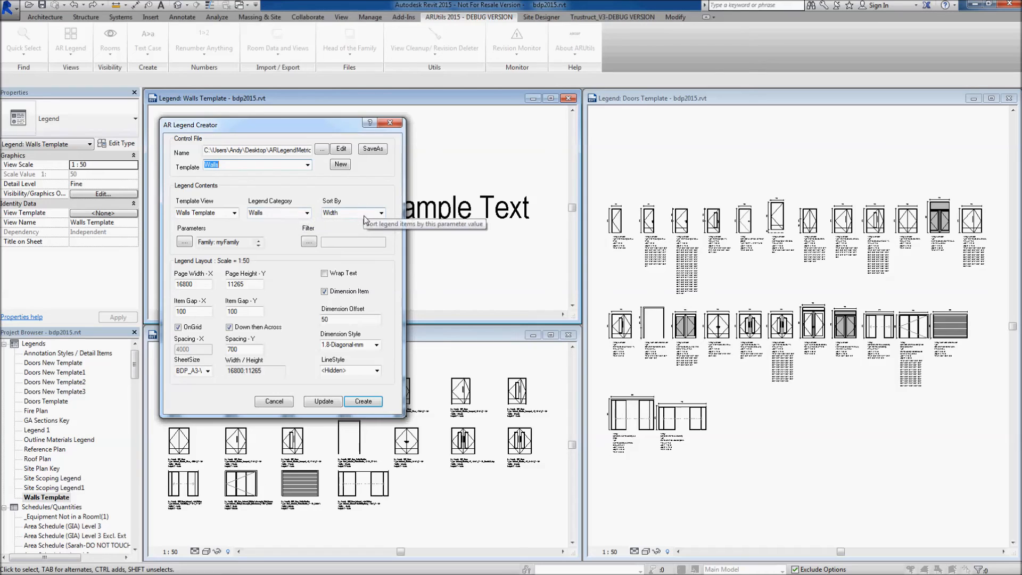
left_click(184, 242)
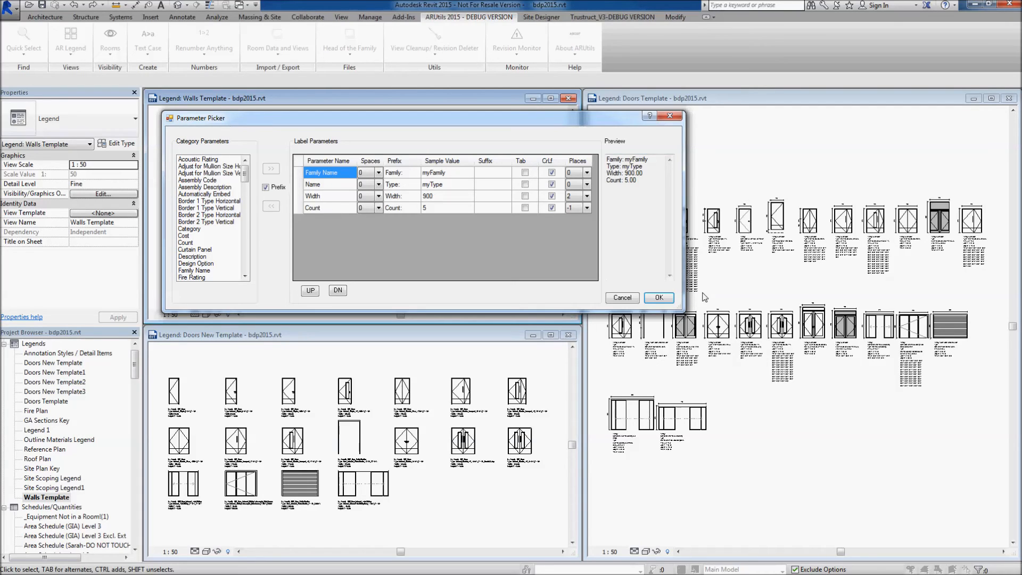
left_click(659, 297)
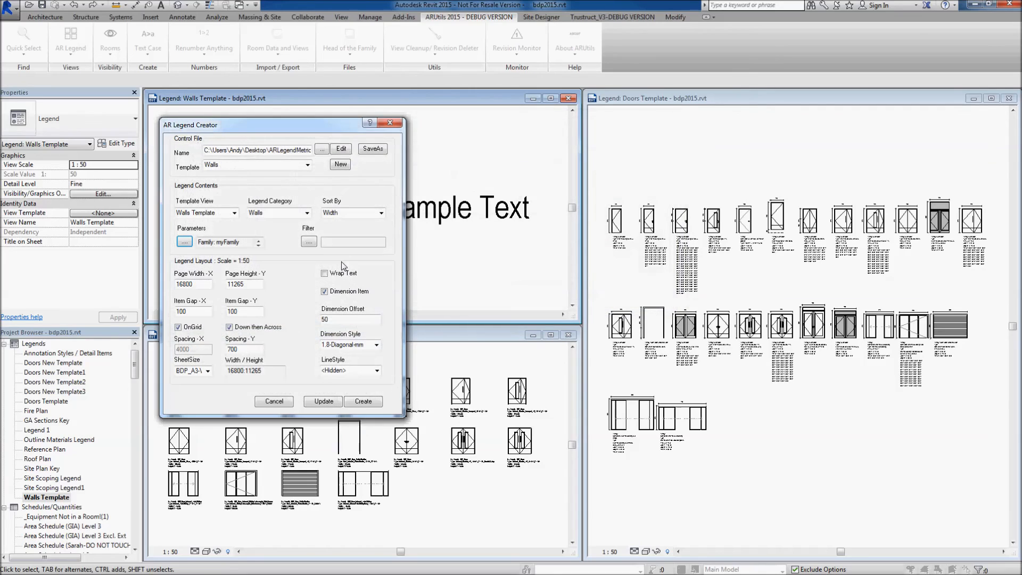
- Sort the wall legend items by Name and turn off item dimensioning
left_click(381, 213)
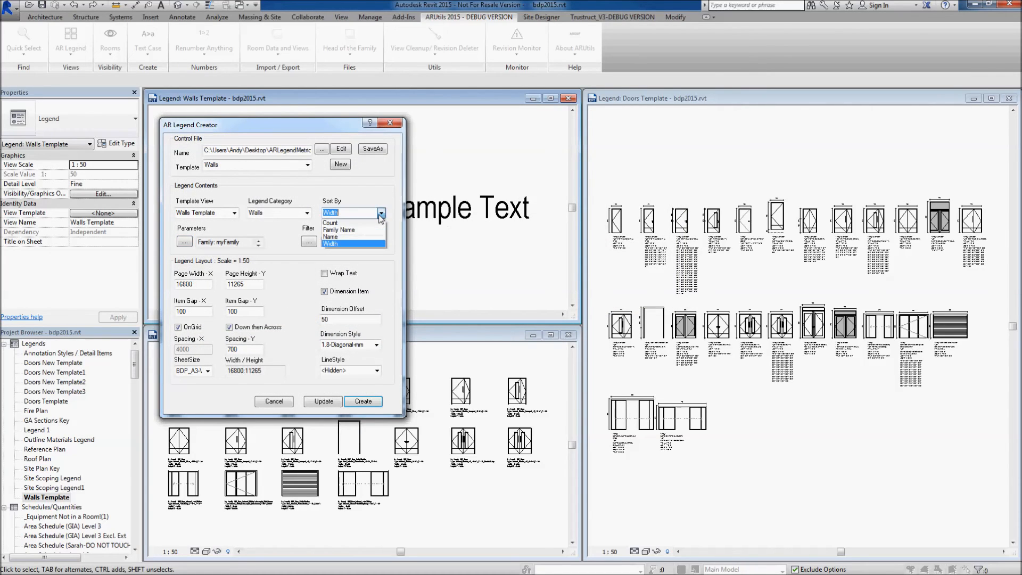
left_click(347, 237)
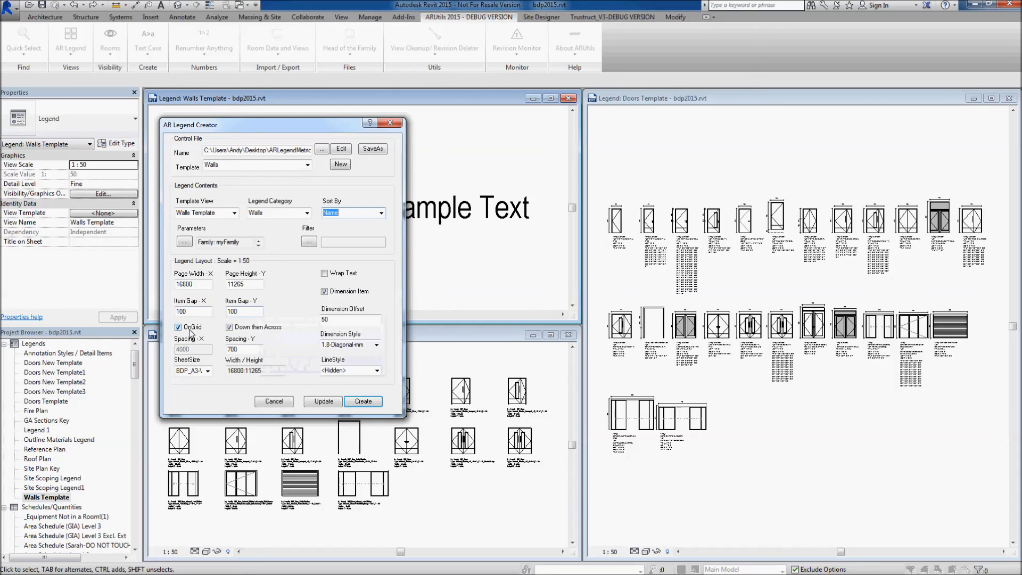
mouse_move(190, 332)
mouse_move(259, 332)
mouse_move(249, 352)
left_click(324, 292)
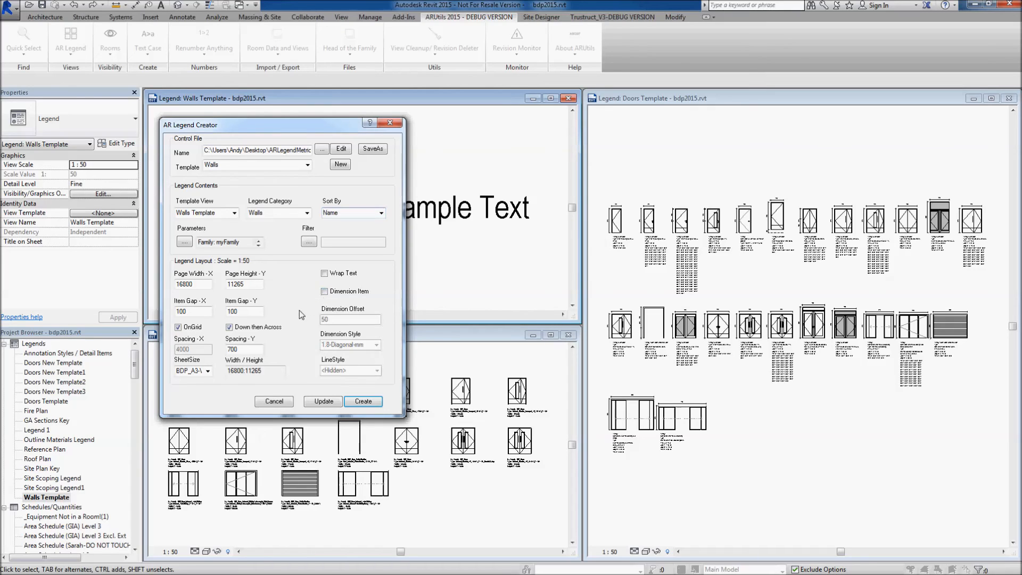
- Create the wall legend in the Walls Template view and maximise that view with its contents fitted
left_click(364, 403)
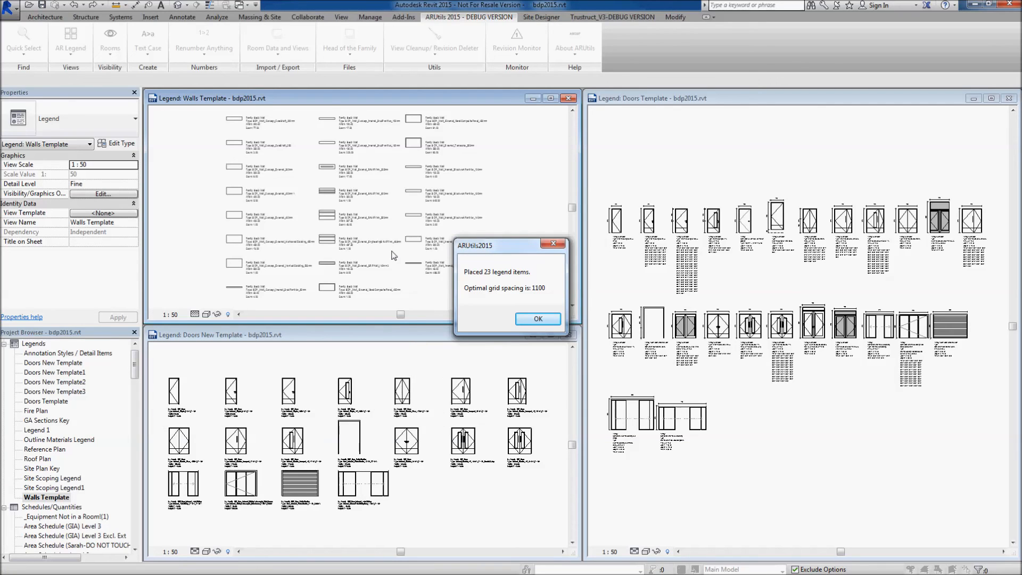
left_click(534, 319)
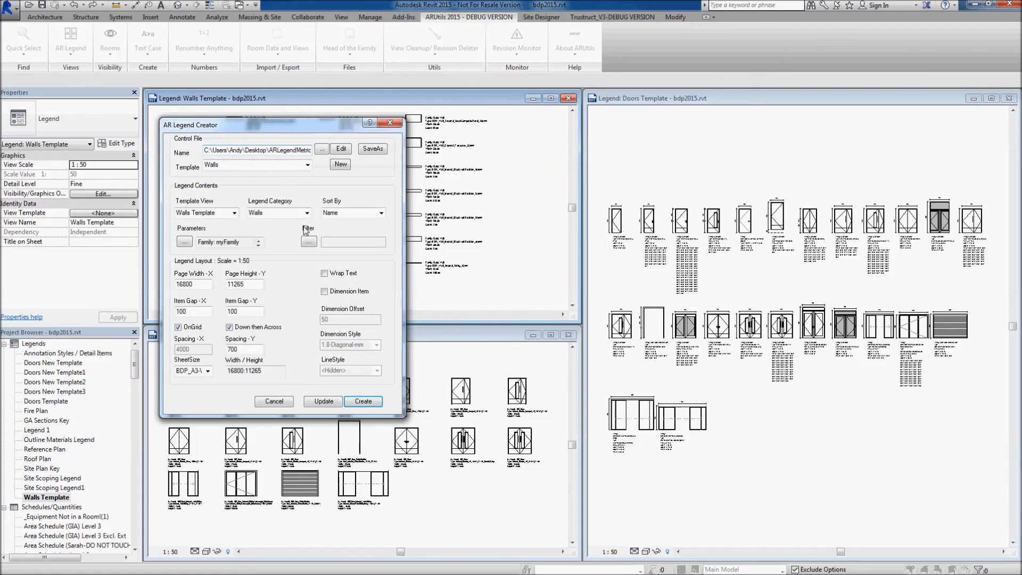
left_click(284, 403)
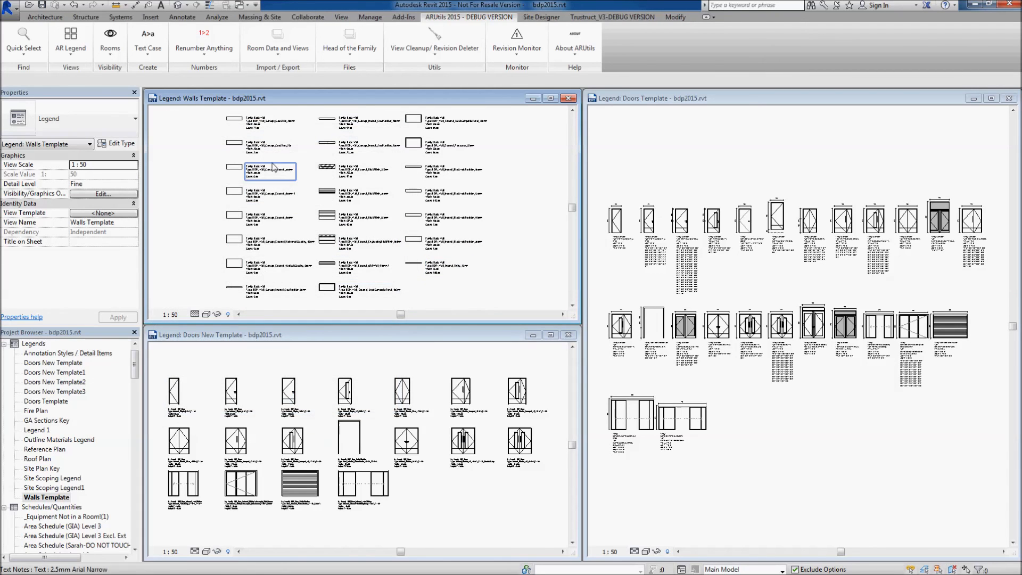
left_click(550, 98)
key("z")
key("e")
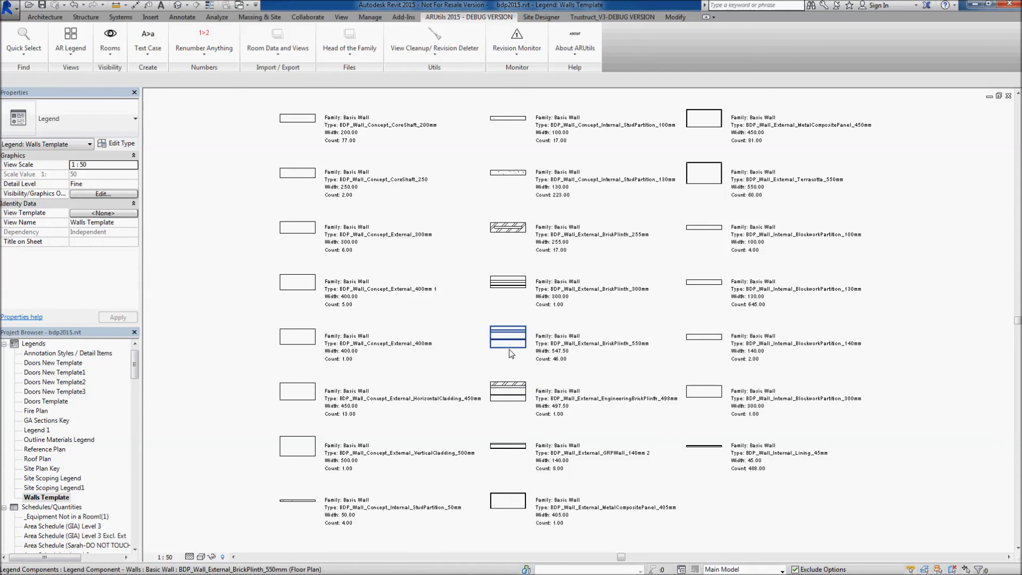
- Add the Layers parameter to the wall legend's label parameters in the AR Legend Creator
left_click(69, 41)
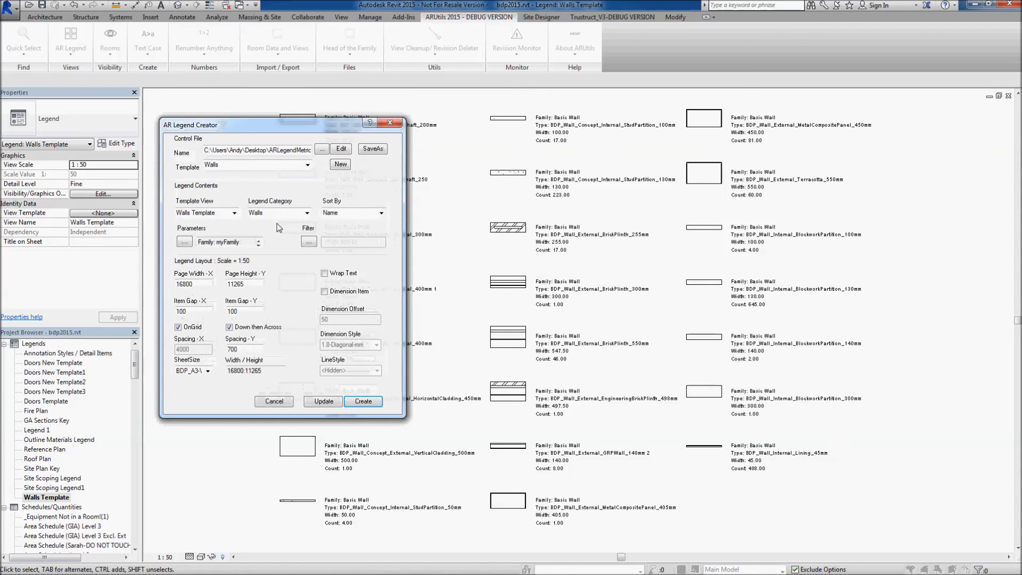
left_click(184, 242)
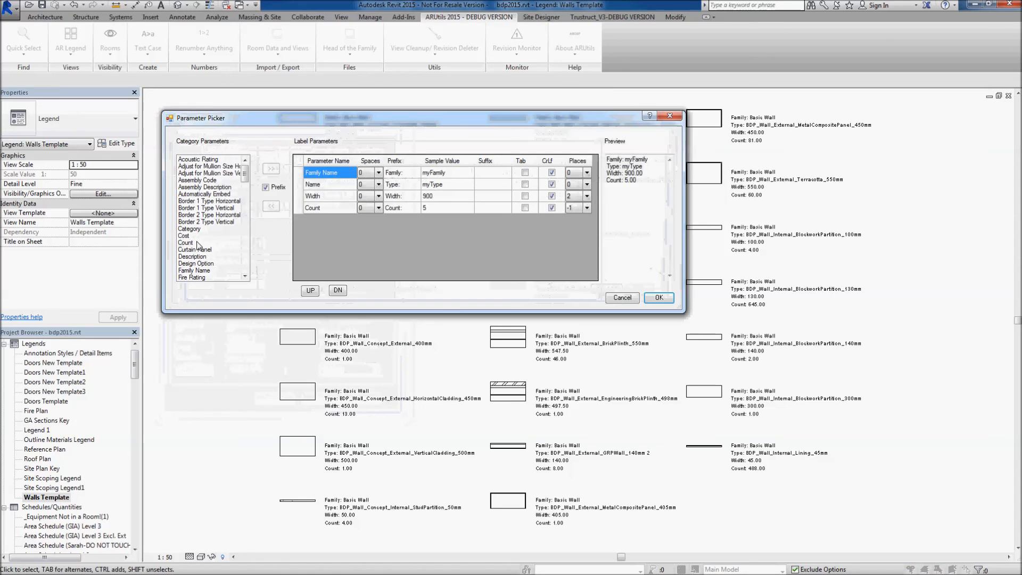
left_click_drag(245, 175, 247, 202)
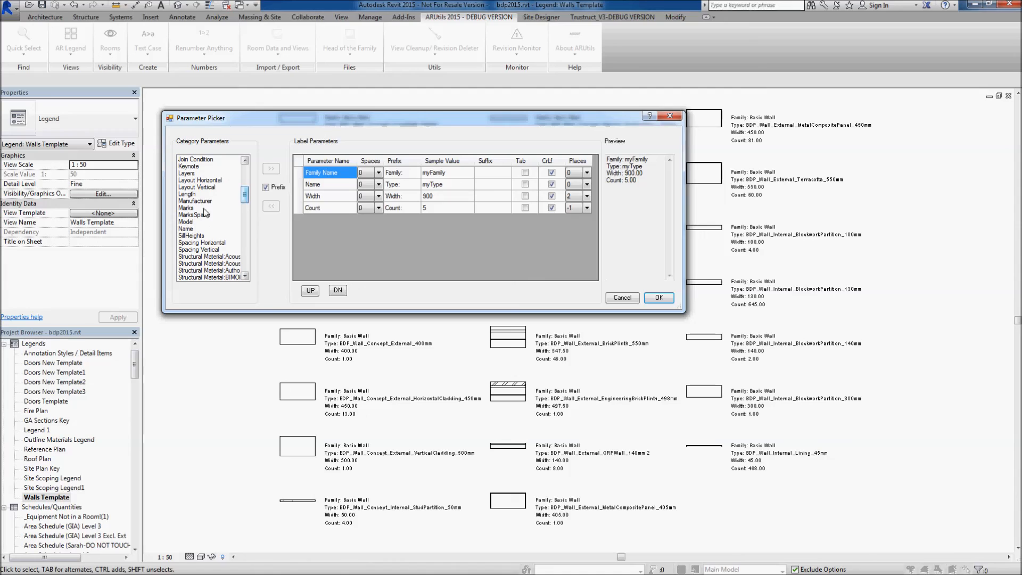
double_click(192, 174)
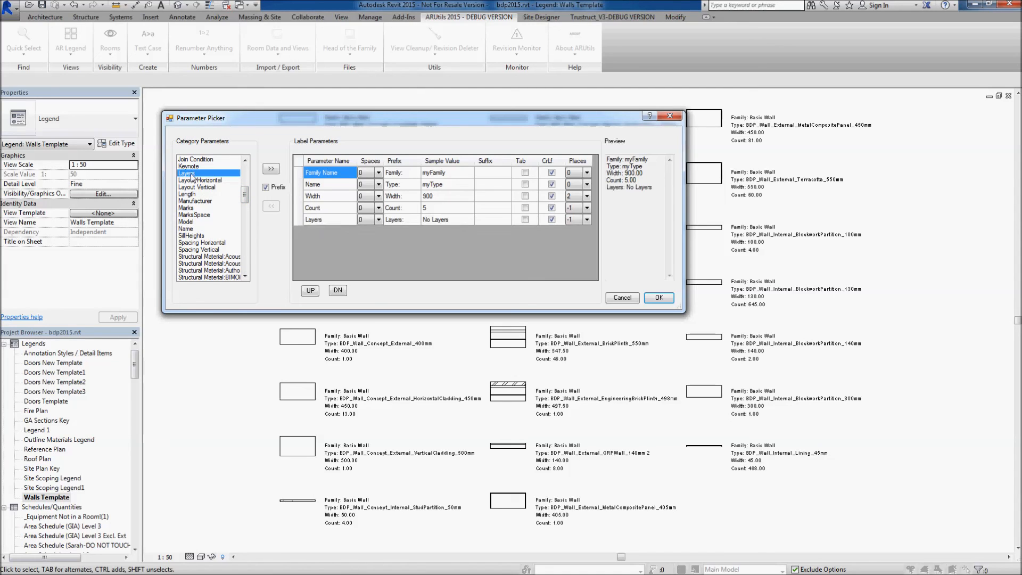
left_click(659, 298)
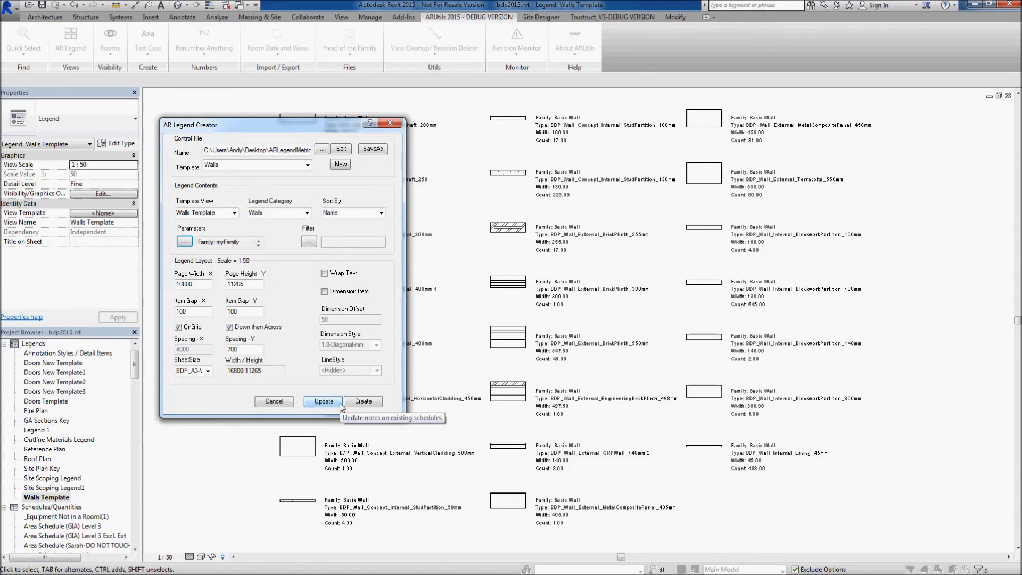
- Create the wall legend with layer labels, agreeing to regenerate the template, and close the AR Legend Creator
left_click(365, 403)
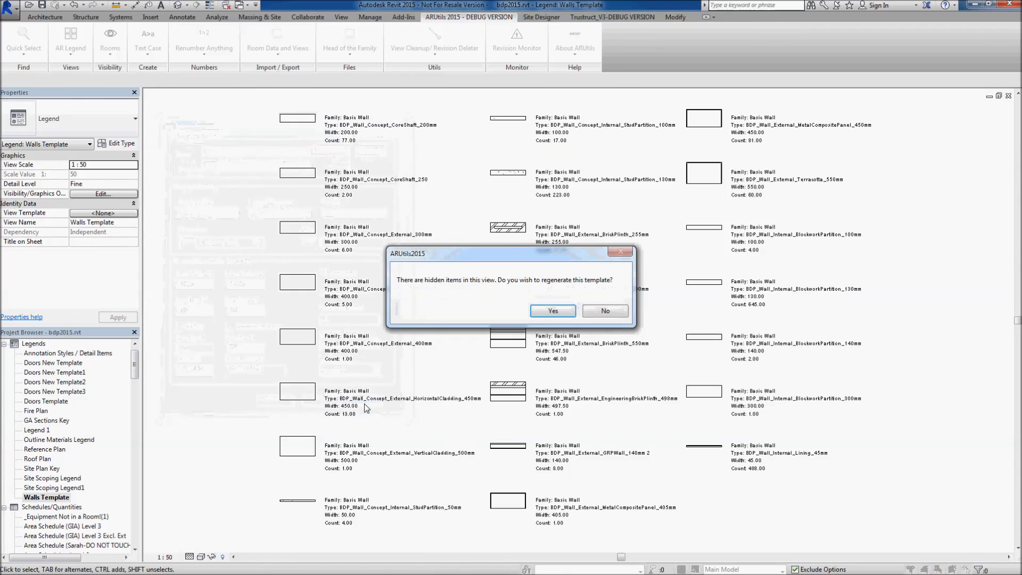
left_click(554, 311)
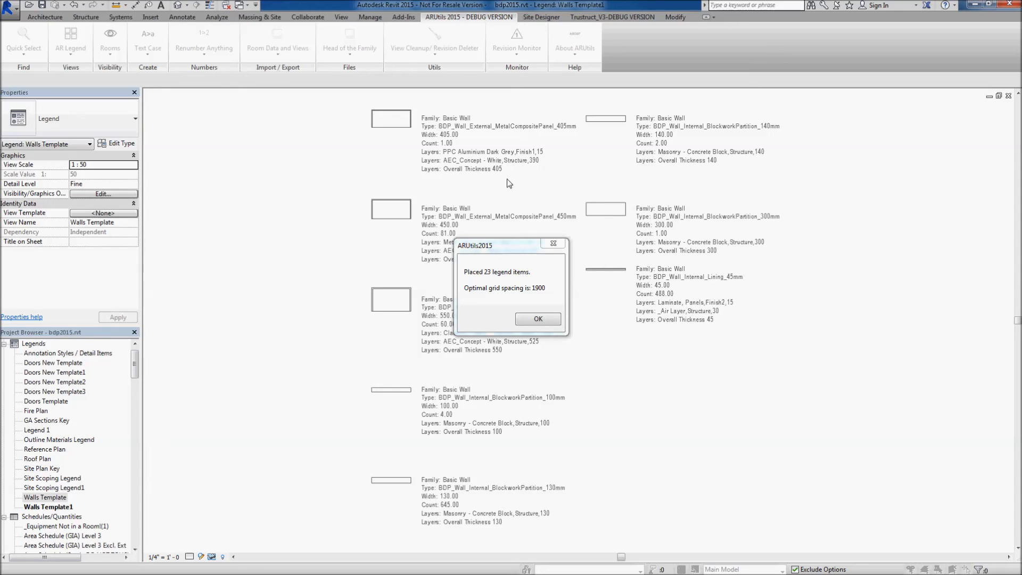
left_click(539, 319)
left_click(393, 125)
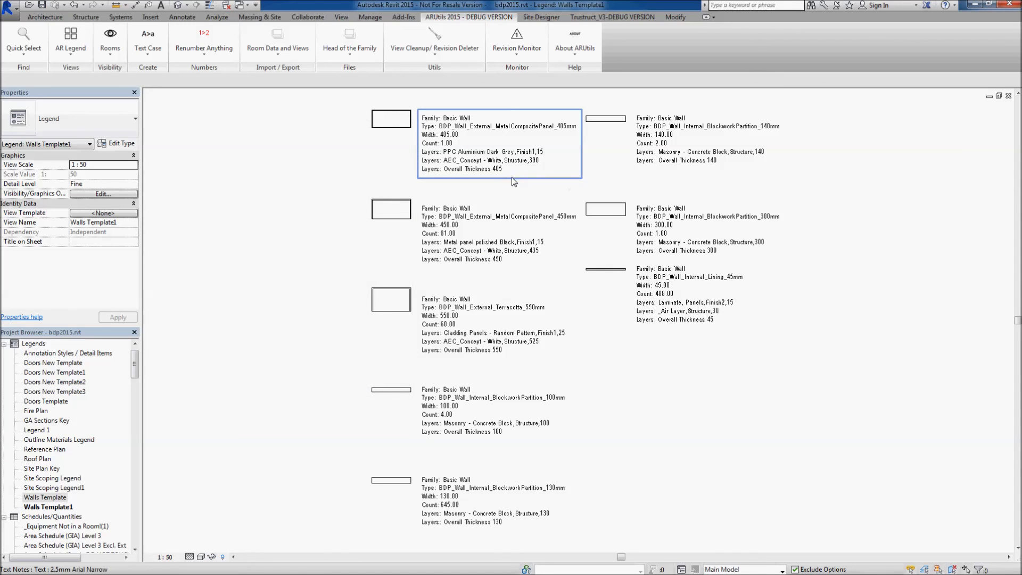